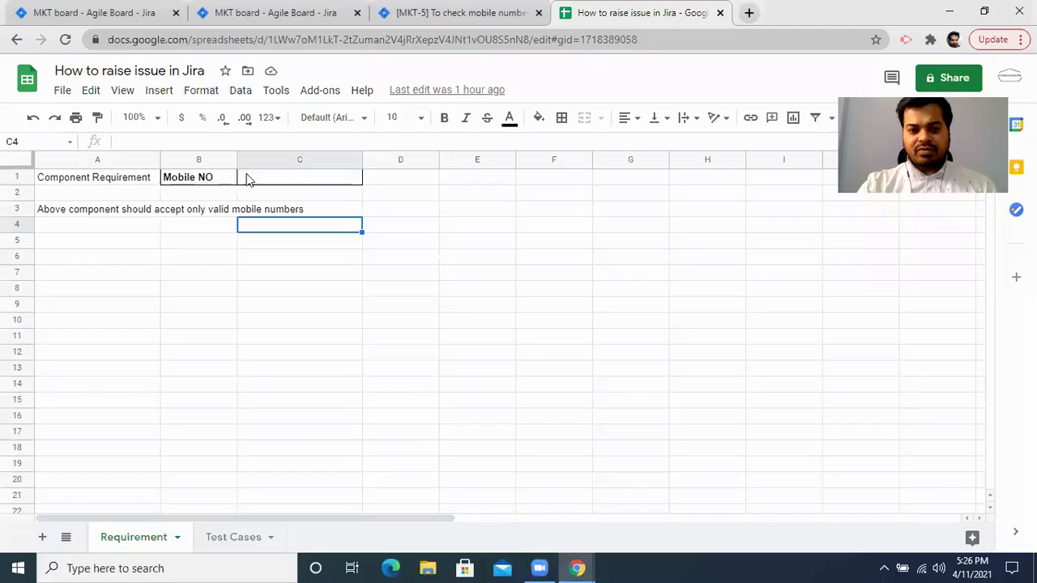
# Highlight the Component Requirement header row A1:C1 on the Requirement sheet.
pyautogui.moveTo(97, 177); pyautogui.dragTo(313, 185)
# Review the Mobile NO component, its empty value cell and the valid-mobile-numbers requirement.
pyautogui.click(314, 185)
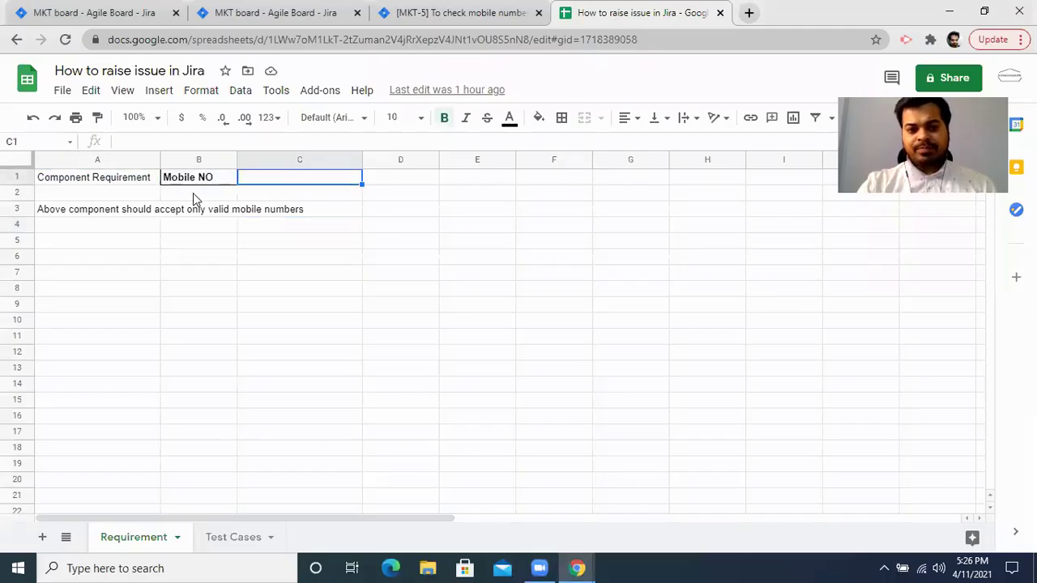
pyautogui.moveTo(185, 183); pyautogui.dragTo(290, 184)
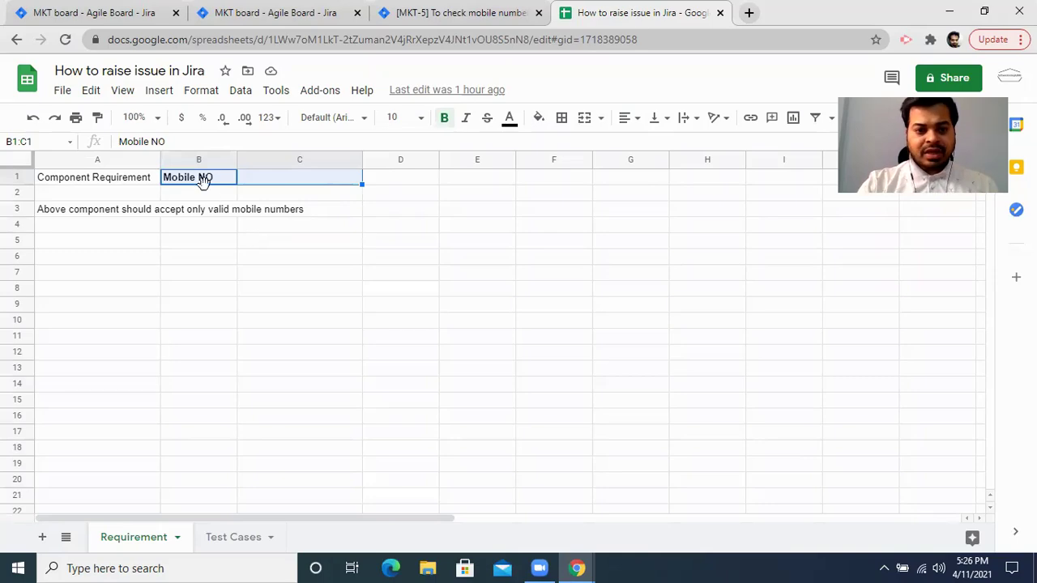
pyautogui.click(122, 178)
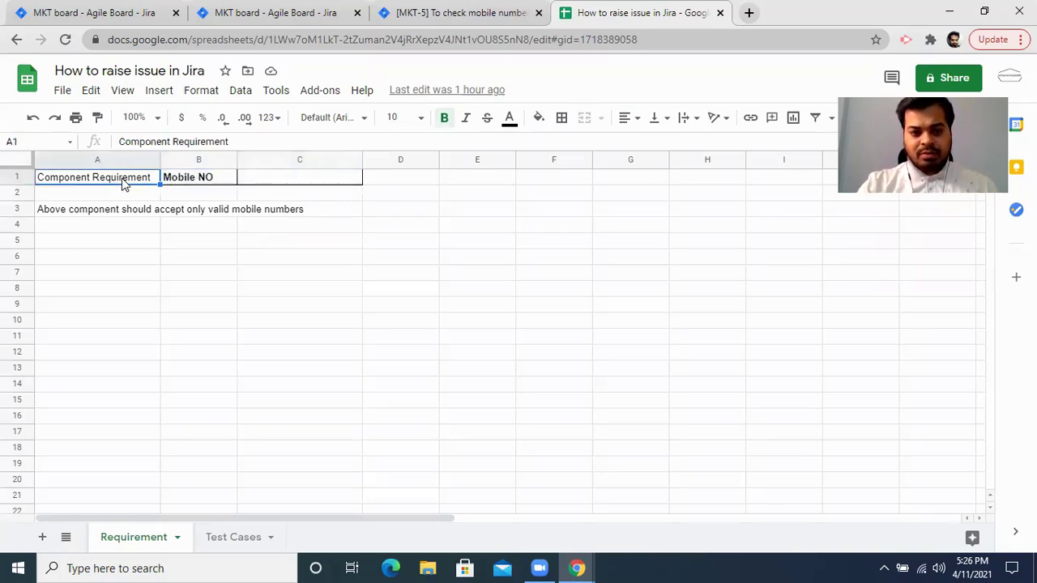
pyautogui.click(300, 182)
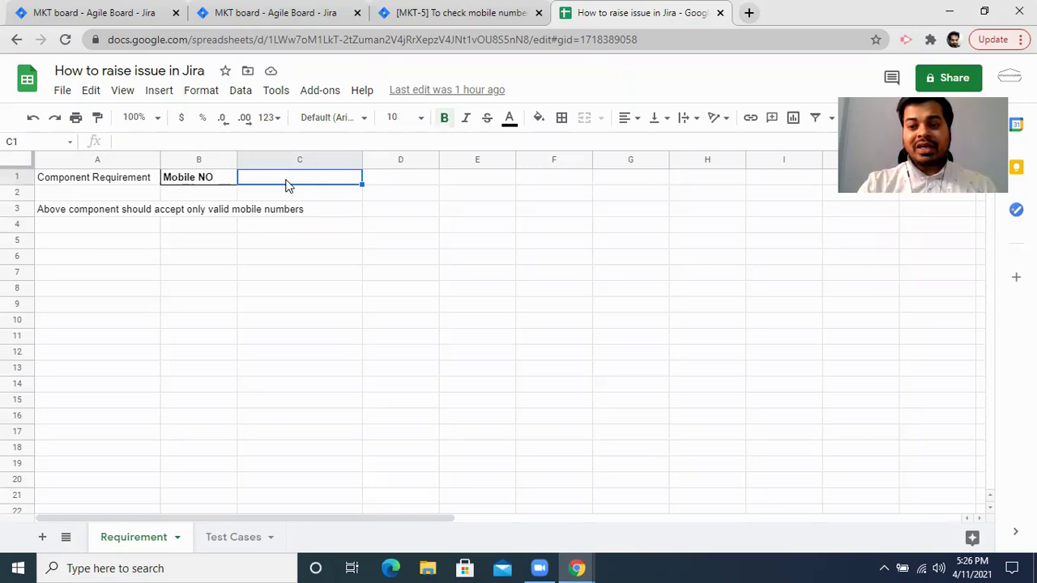
pyautogui.click(203, 184)
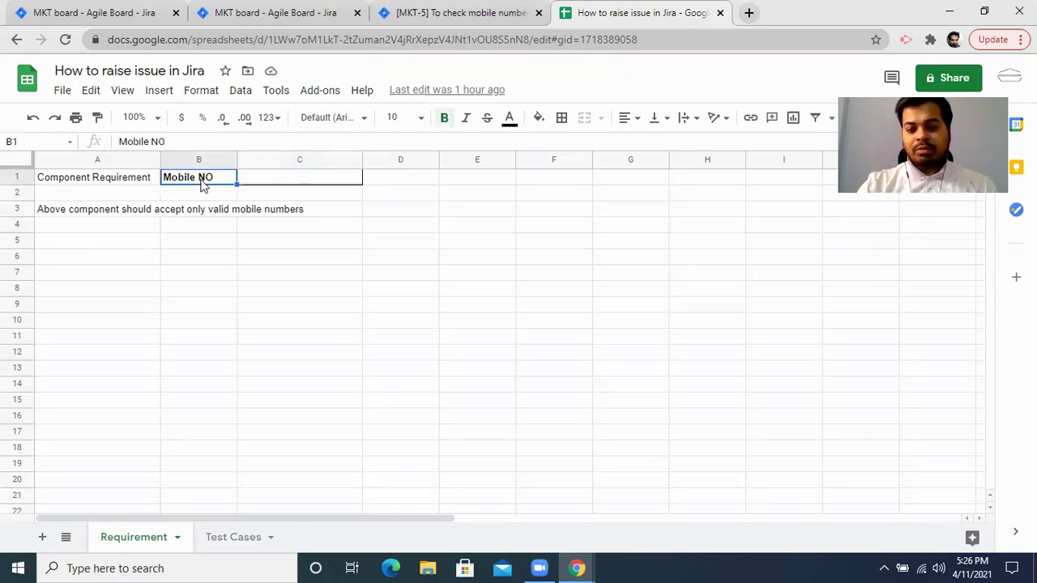
pyautogui.click(79, 214)
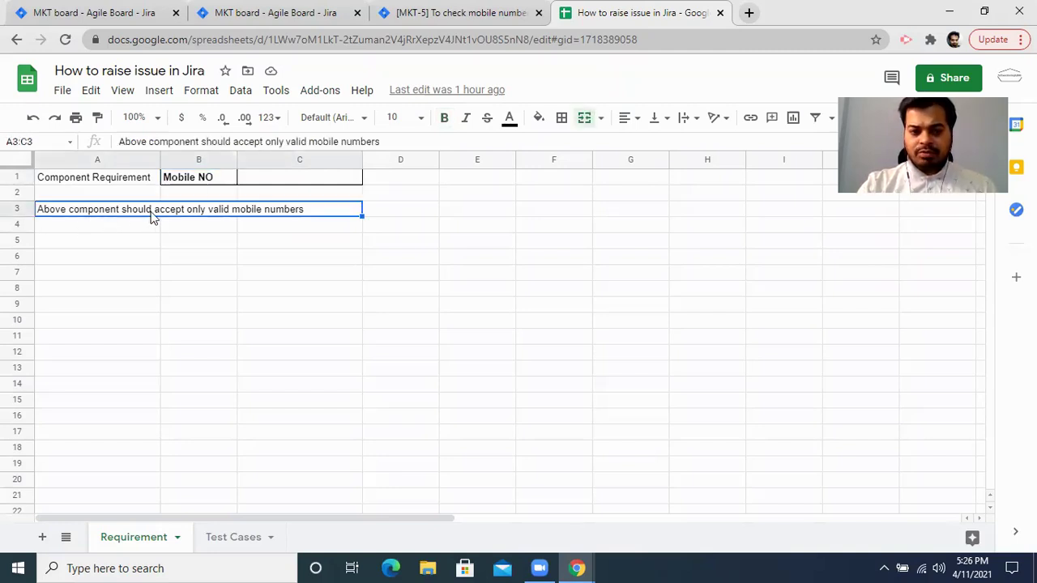
pyautogui.click(303, 179)
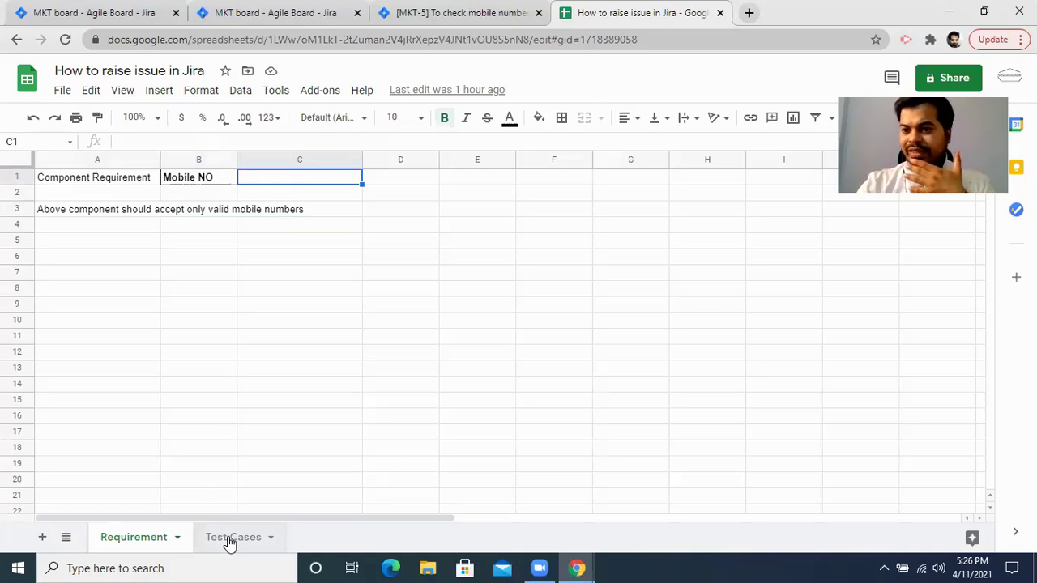
# Review the 1_Login test case's scenario and pre-condition, then revisit the Mobile NO requirement.
pyautogui.click(232, 538)
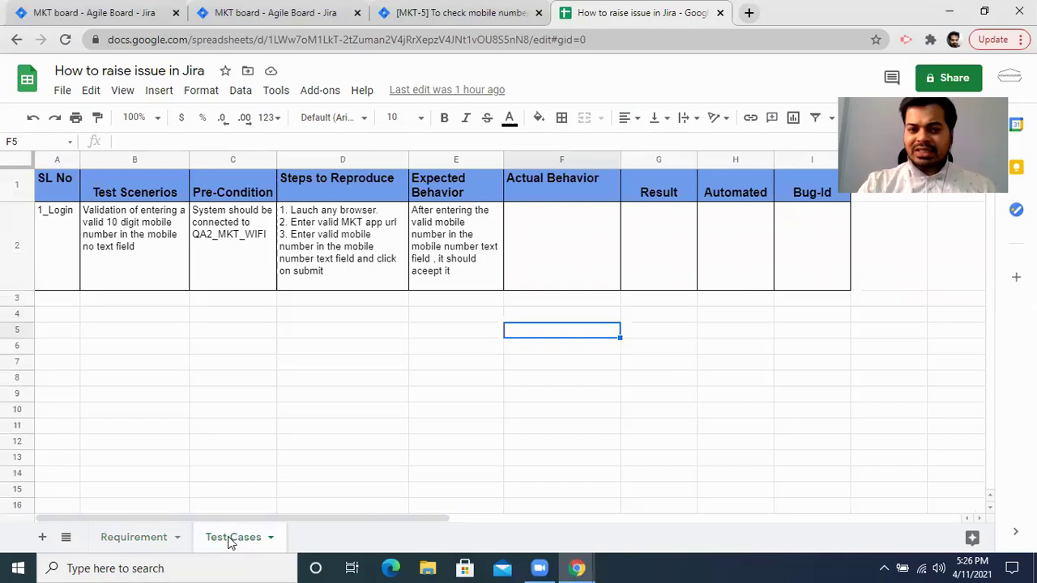
pyautogui.moveTo(68, 183); pyautogui.dragTo(704, 289)
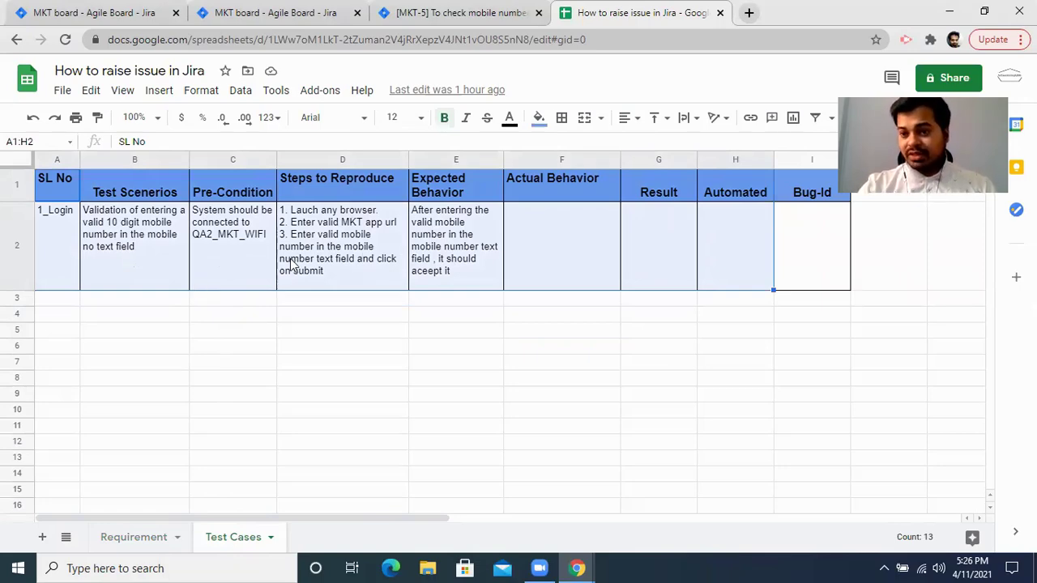
pyautogui.click(104, 221)
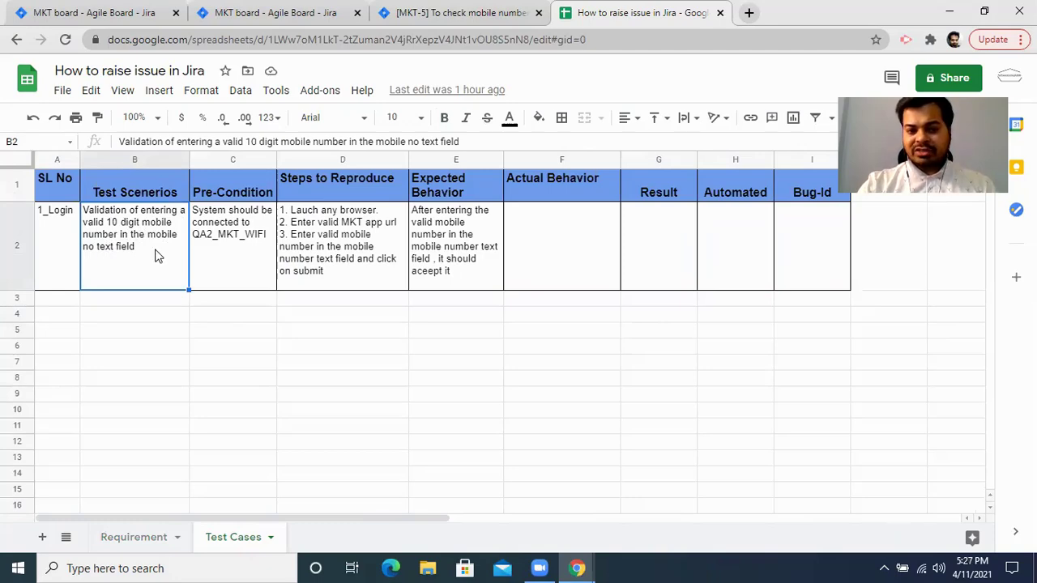
pyautogui.click(239, 250)
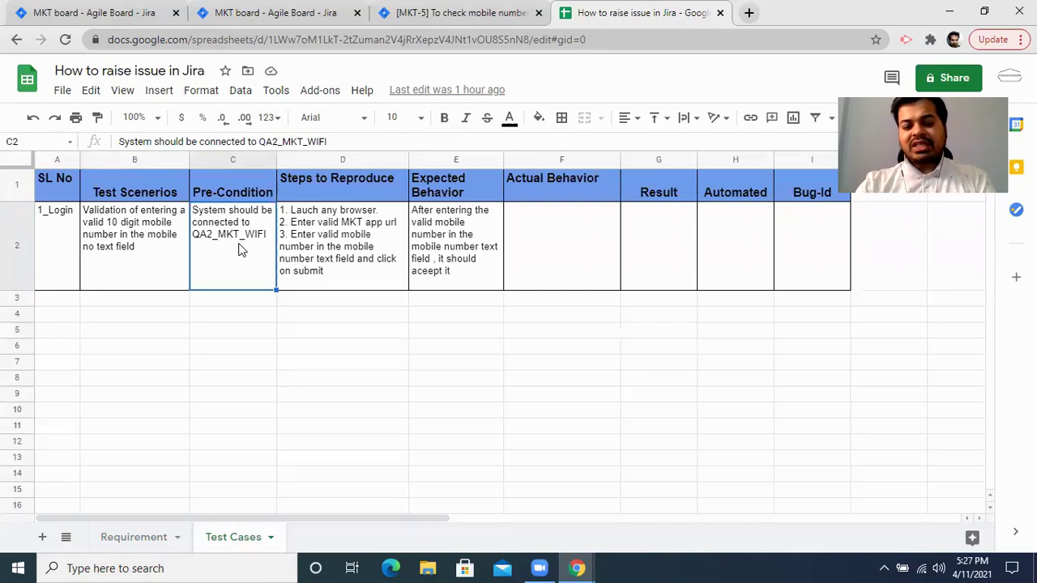
pyautogui.click(132, 541)
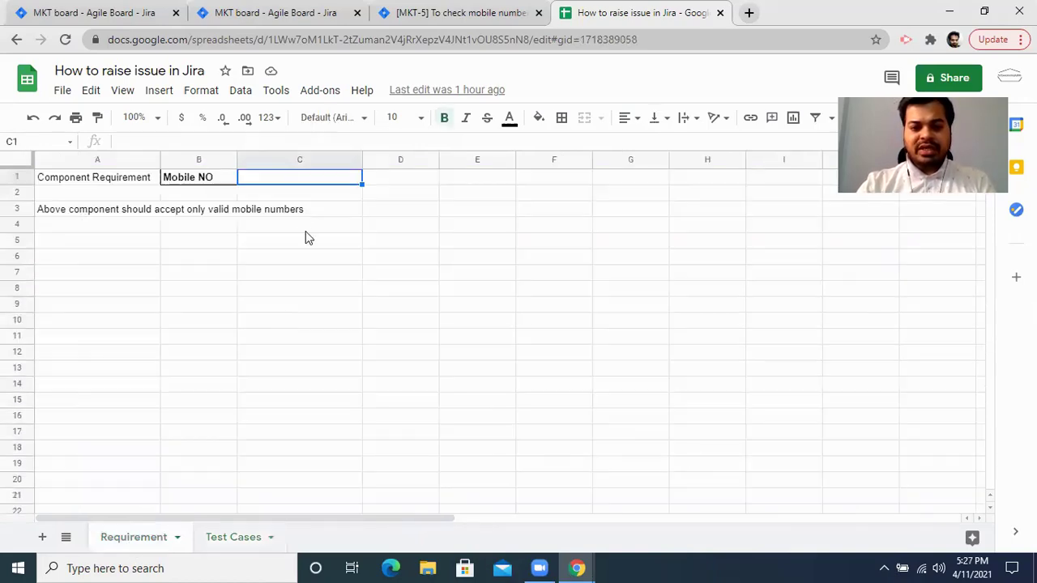
pyautogui.click(227, 182)
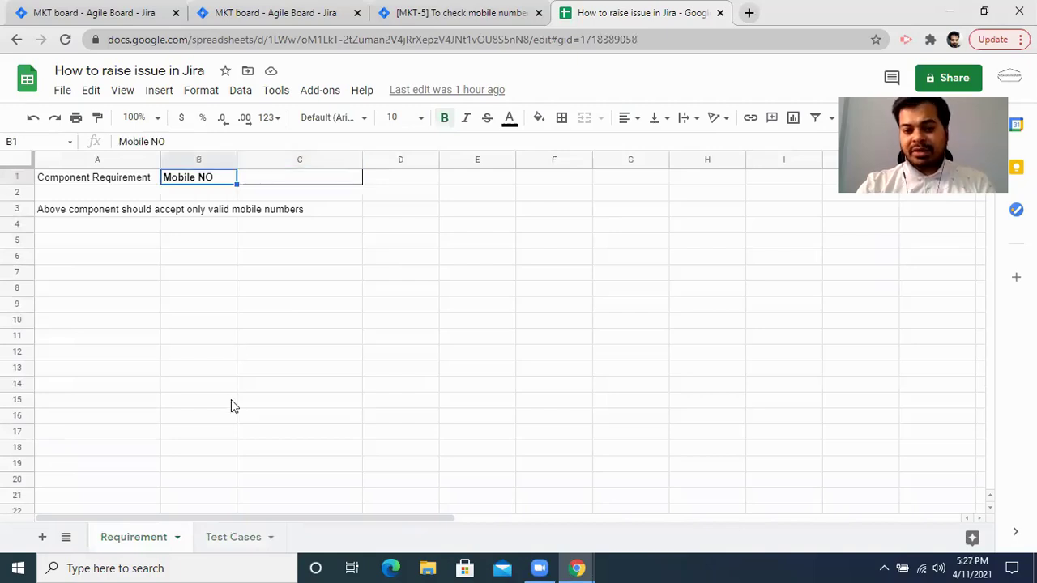
# Review 1_Login's three steps to reproduce and its expected behavior on Test Cases.
pyautogui.click(229, 537)
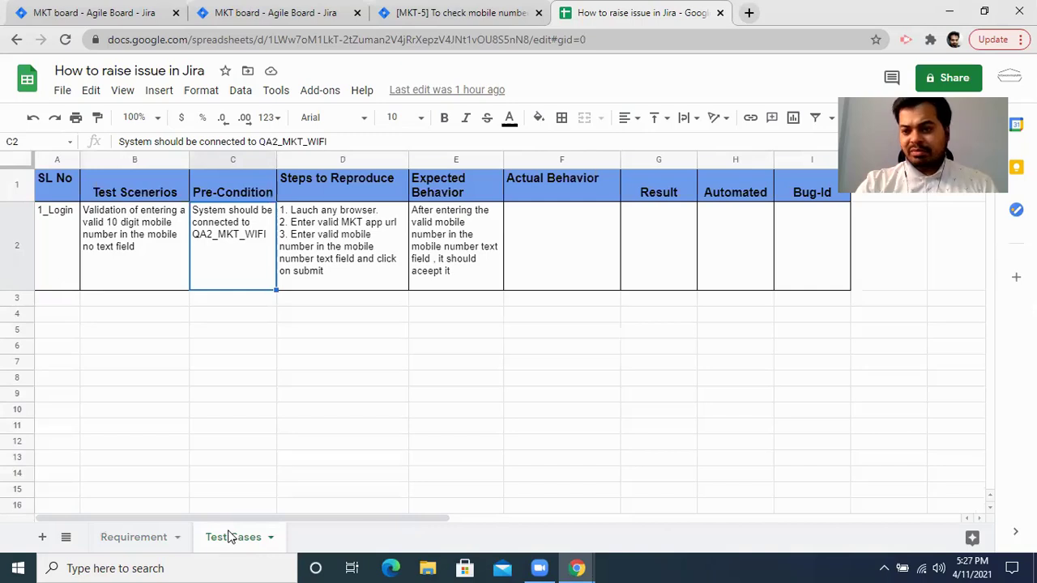
pyautogui.click(375, 252)
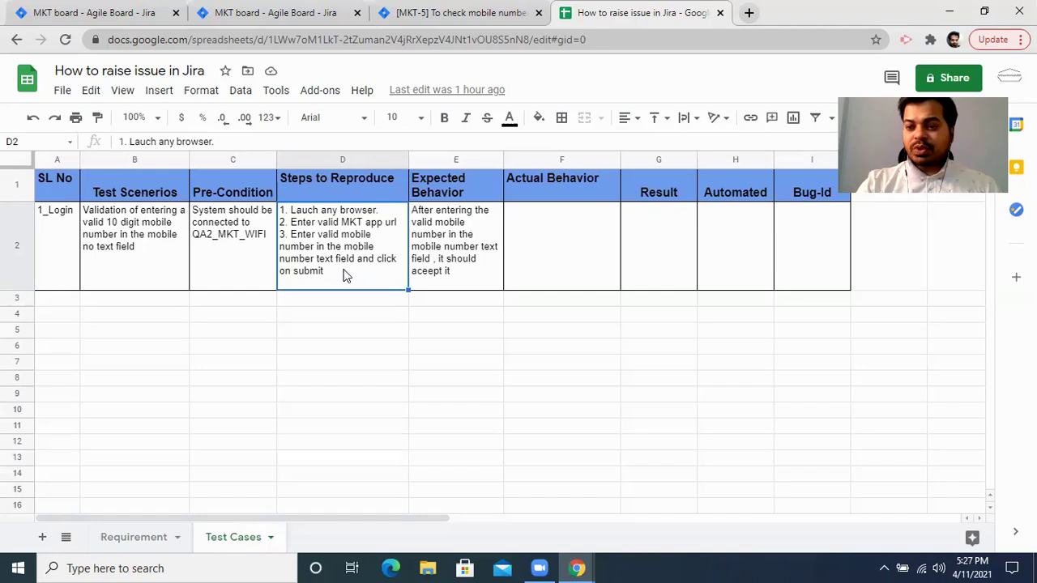
pyautogui.click(441, 265)
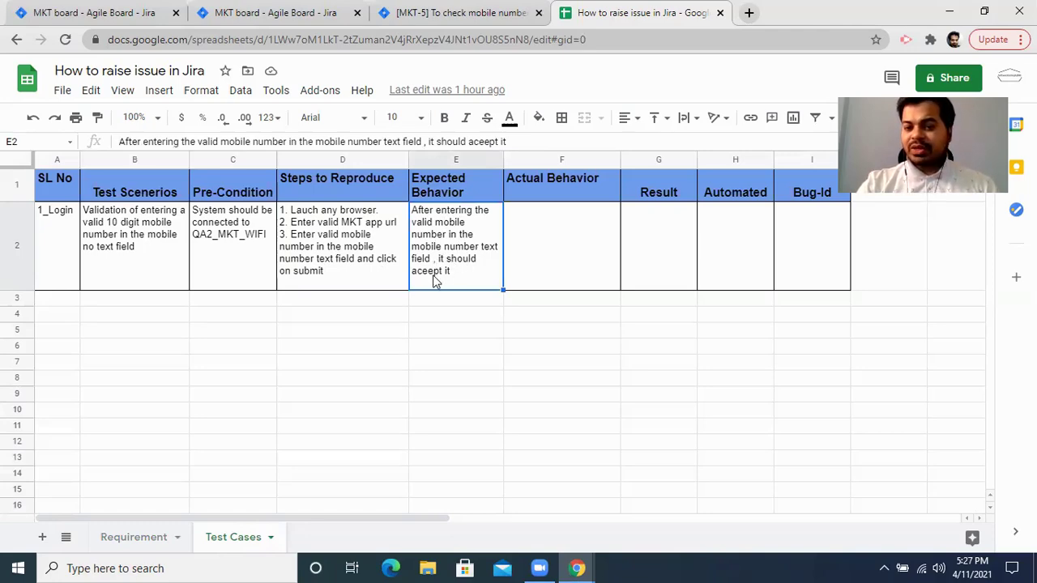
pyautogui.click(129, 537)
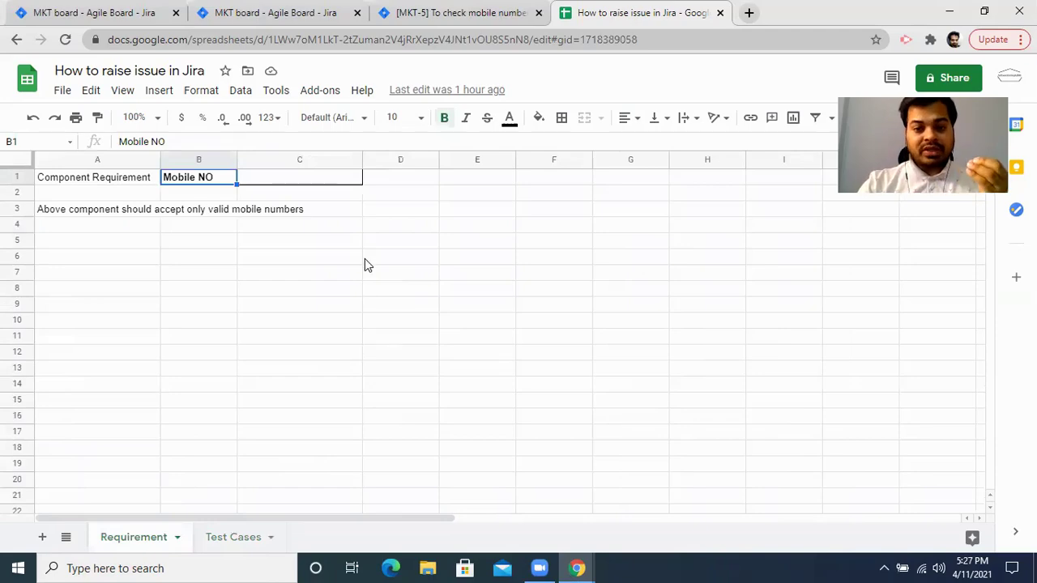
pyautogui.click(281, 182)
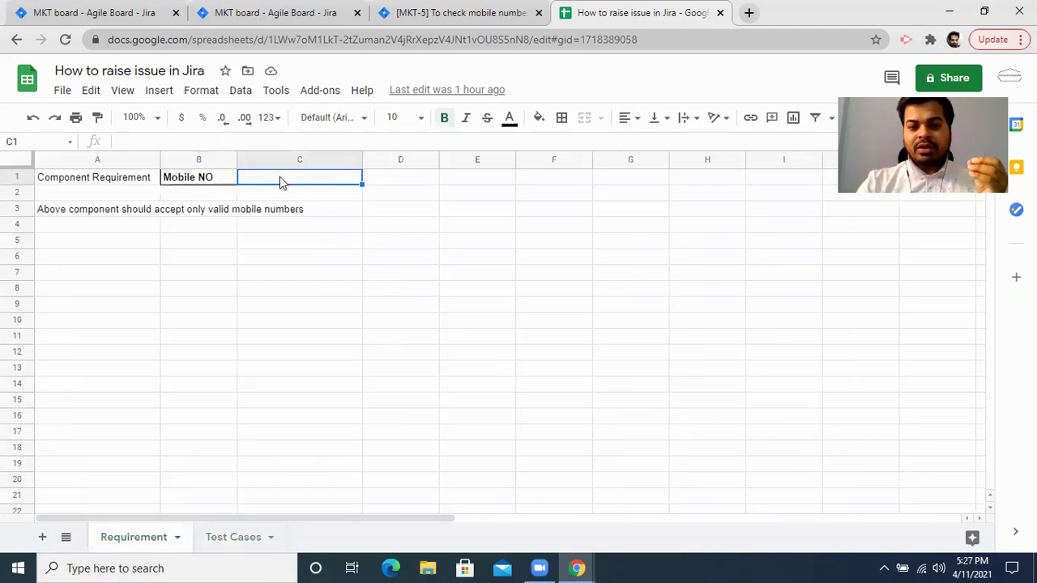
pyautogui.doubleClick(281, 178)
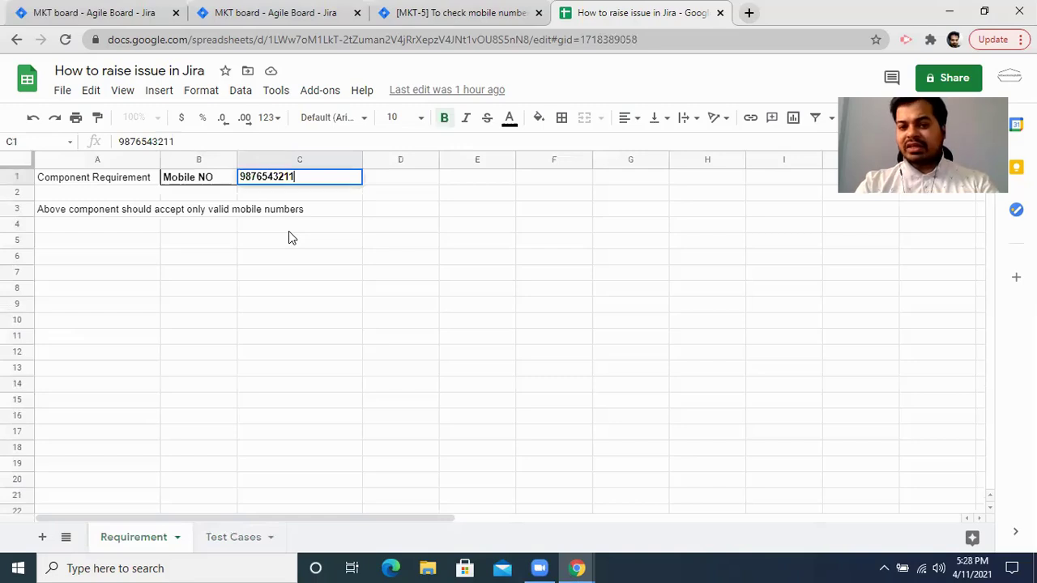
pyautogui.press('Tab')
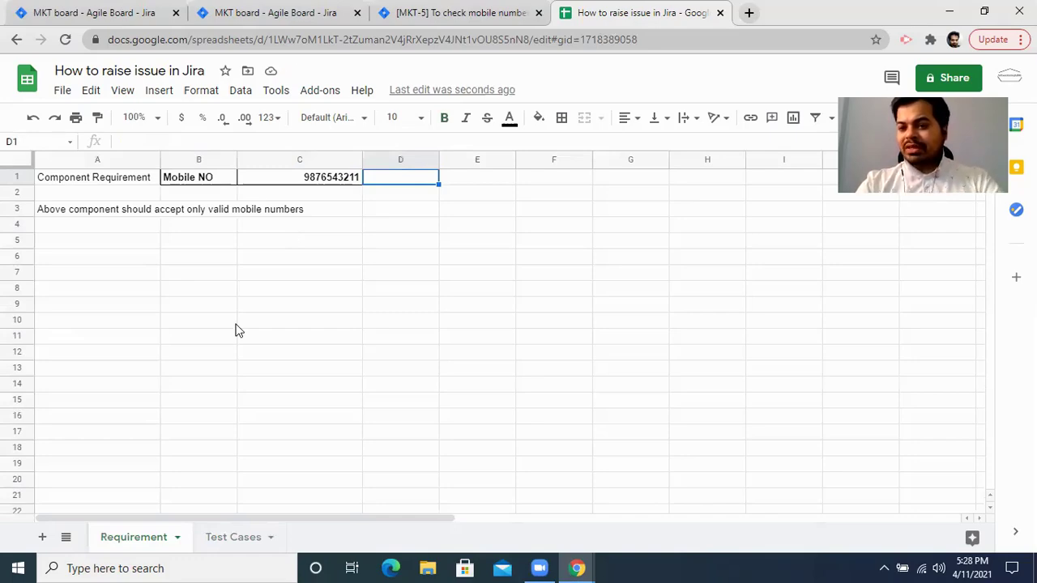
pyautogui.click(330, 184)
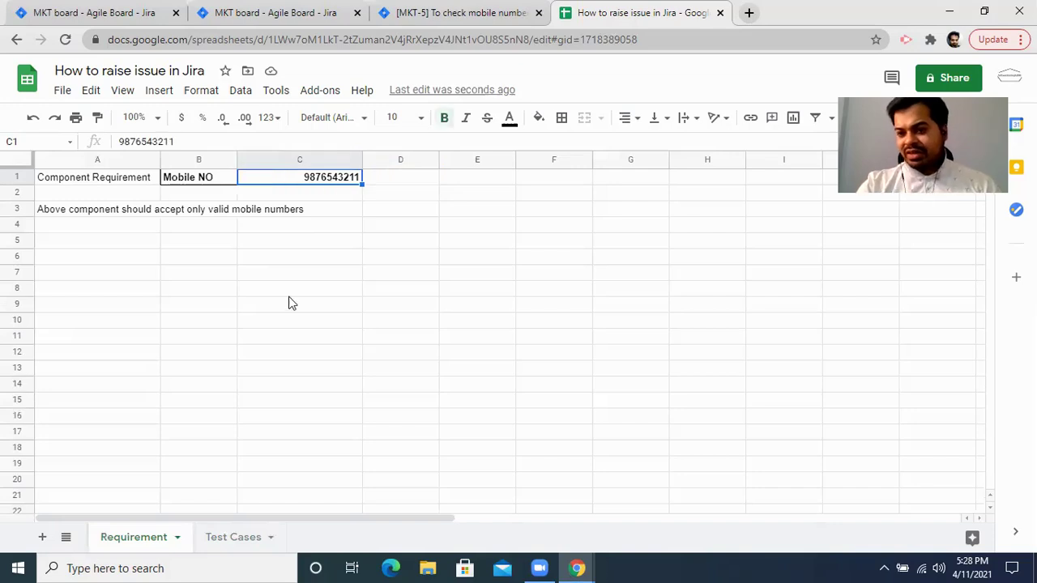
# Write F2's two-line note: 10-digit number not accepted, error 'It can accept only 9 digit number'.
pyautogui.click(233, 538)
pyautogui.doubleClick(565, 228)
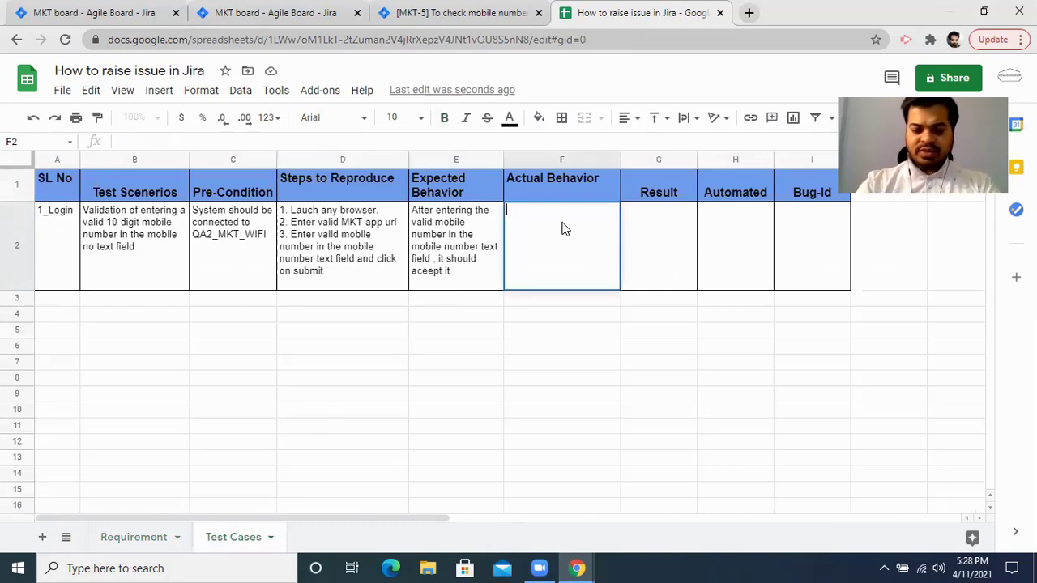
pyautogui.write('When I ')
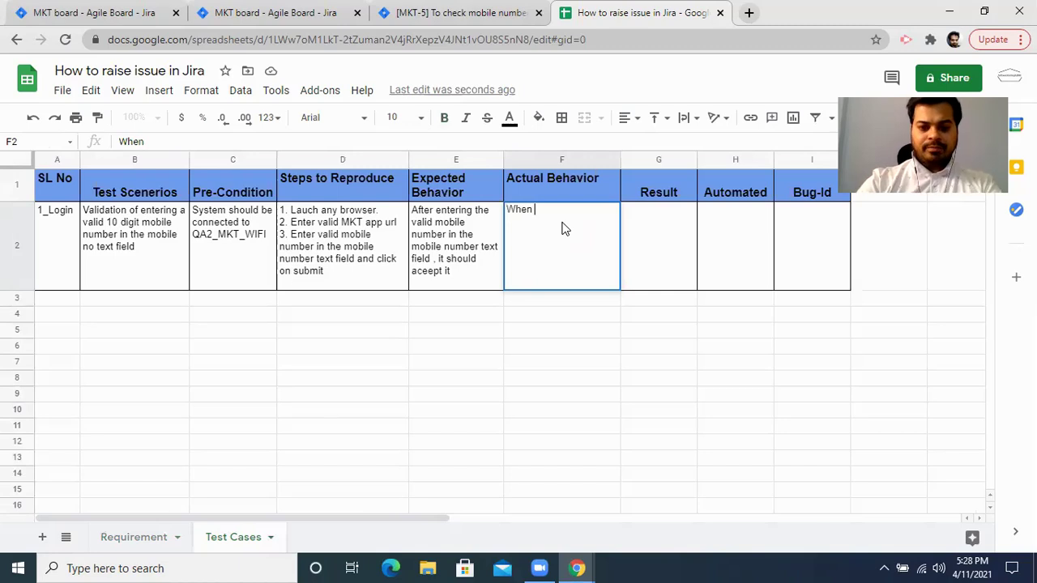
pyautogui.write('am en')
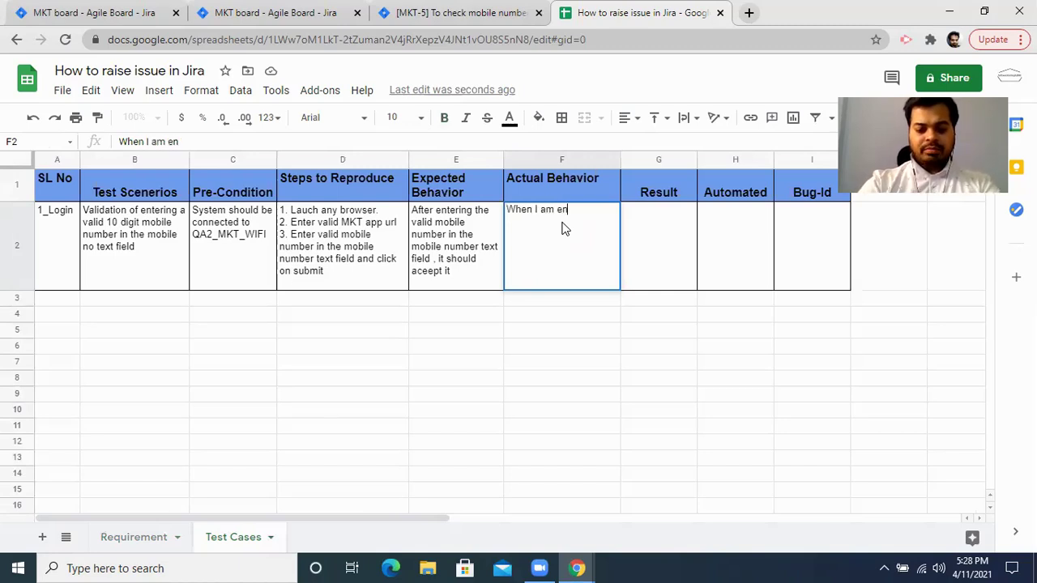
pyautogui.write('tering 10 digit mobie bumbe')
pyautogui.press('BackSpace')
pyautogui.press('BackSpace')
pyautogui.press('BackSpace')
pyautogui.press('BackSpace')
pyautogui.press('BackSpace')
pyautogui.write('number, it is not accepting.')
pyautogui.hotkey('alt', 'Return')
pyautogui.write('Also it g')
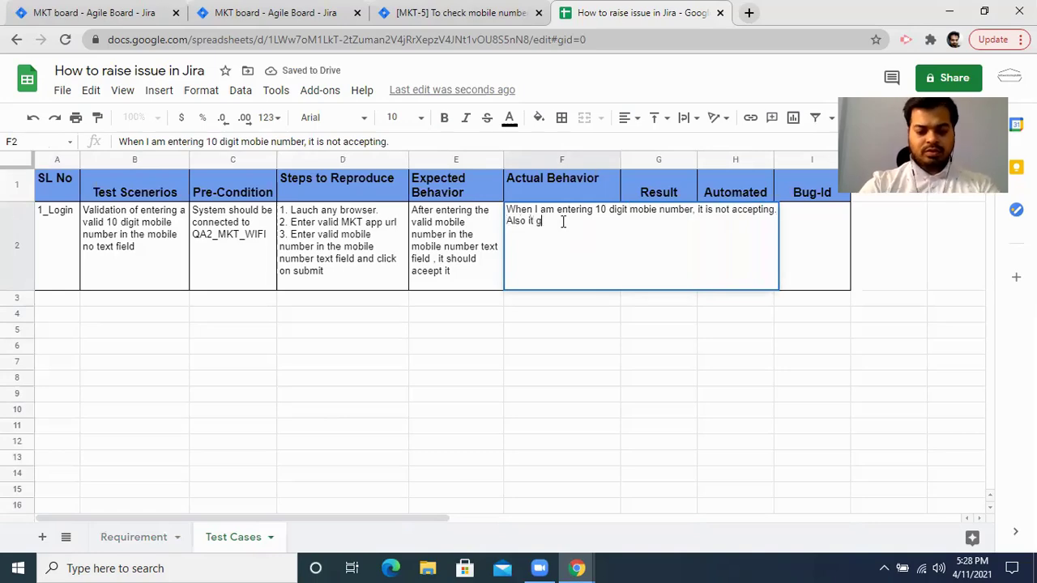
pyautogui.write('ives a er')
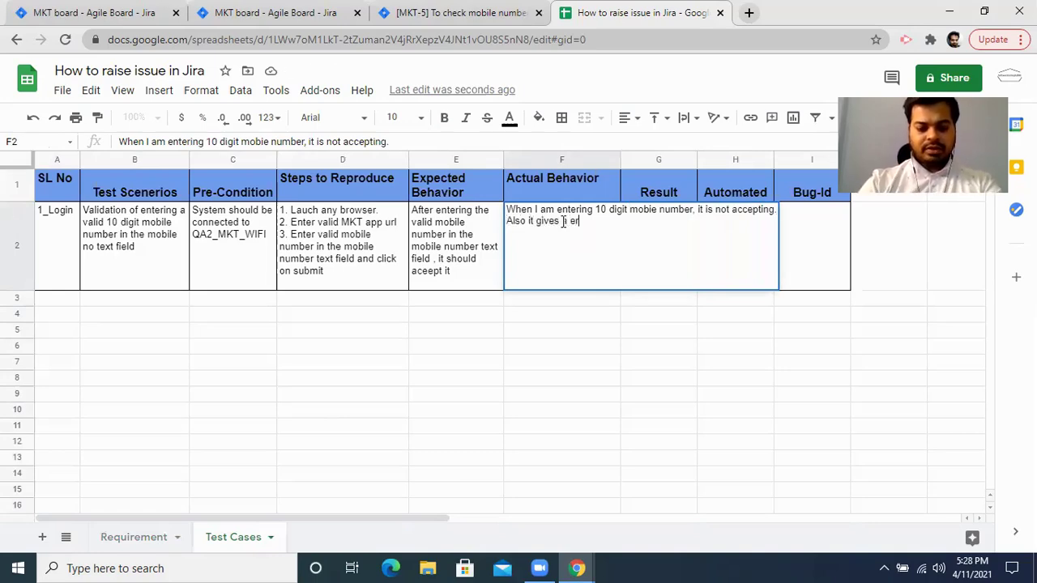
pyautogui.write('ror mes')
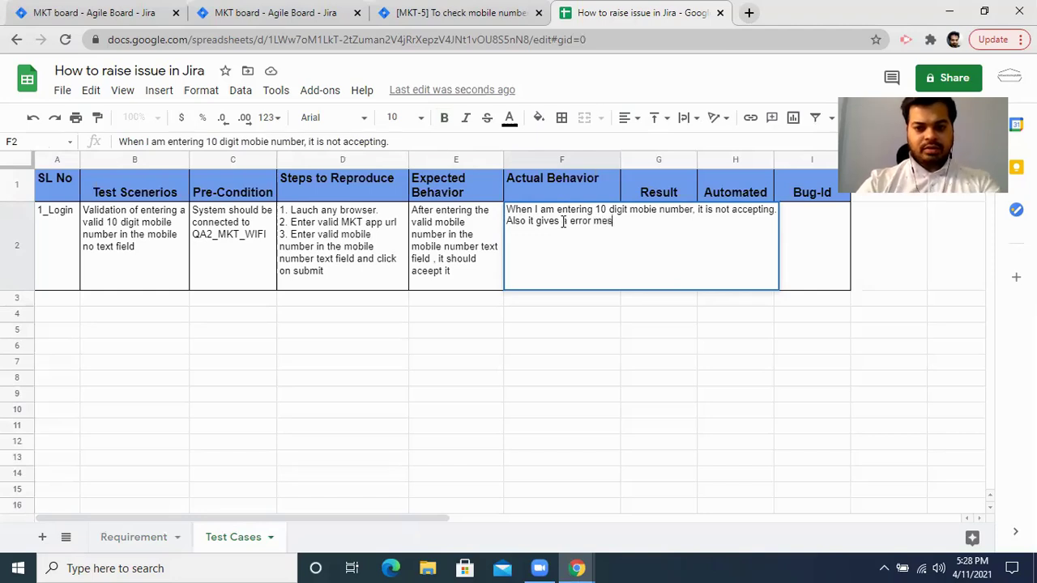
pyautogui.write('sage as "It can accept ')
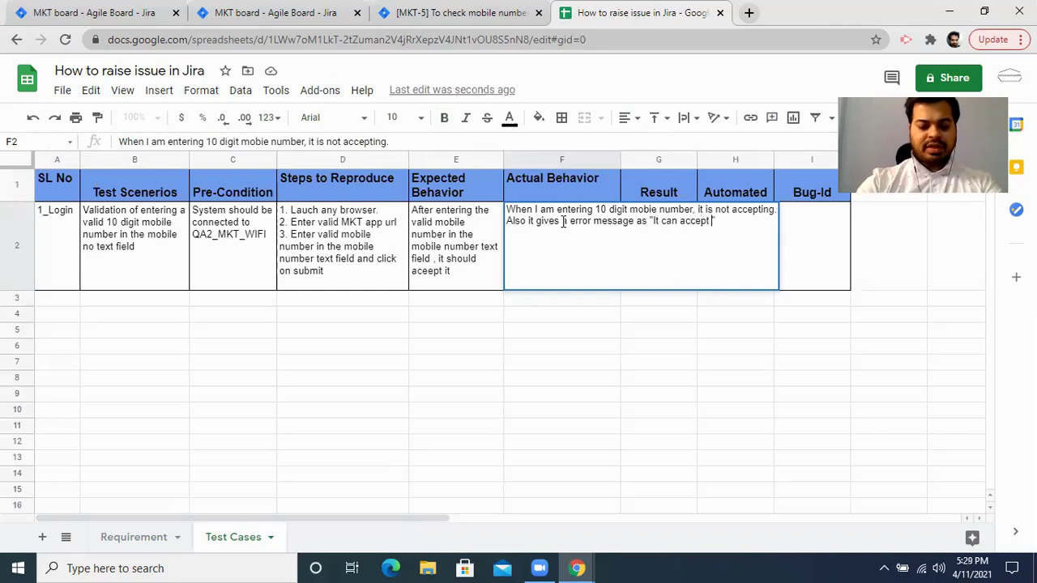
pyautogui.write('only 9 digit ')
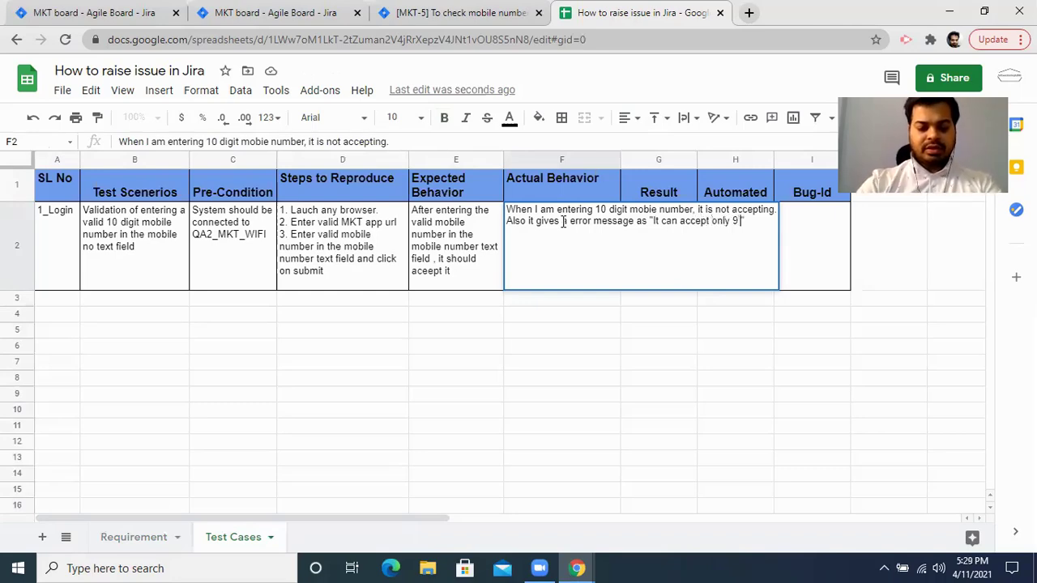
pyautogui.write('number')
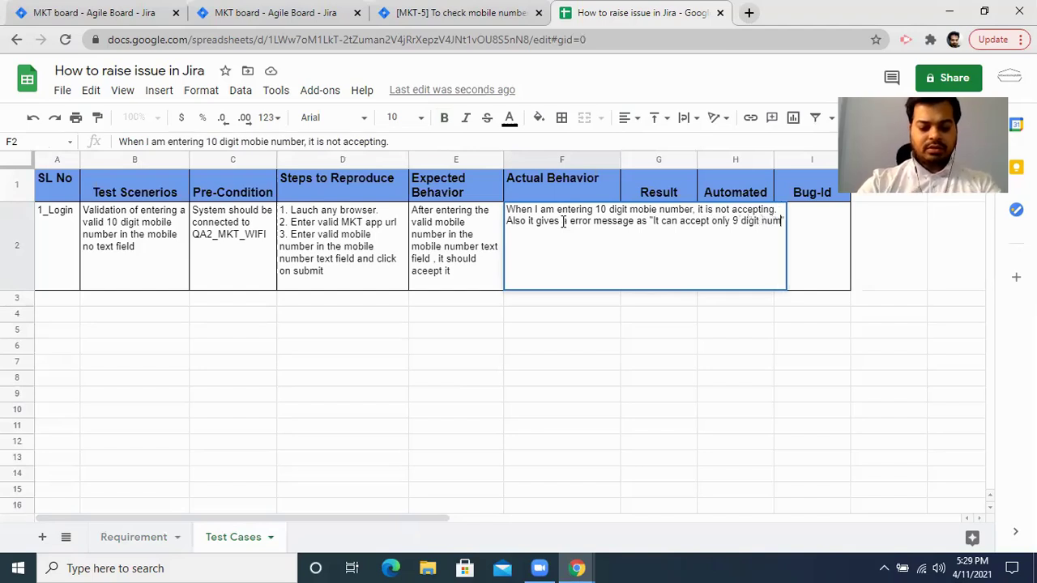
pyautogui.press('Tab')
pyautogui.press('Down')
pyautogui.click(564, 229)
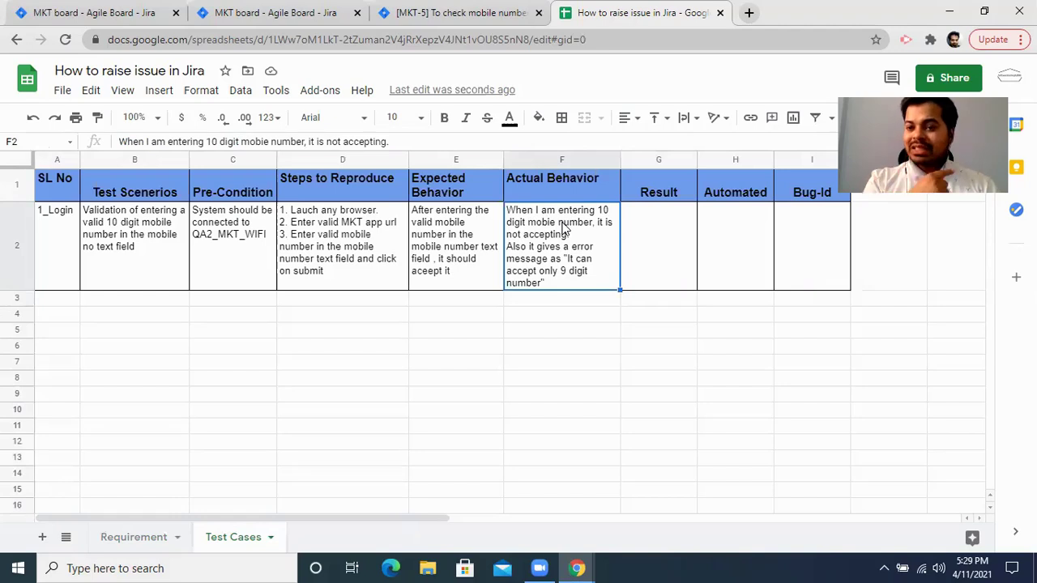
# Compare expected and actual behavior, then set 1_Login's Result in G2 to Fail.
pyautogui.click(477, 256)
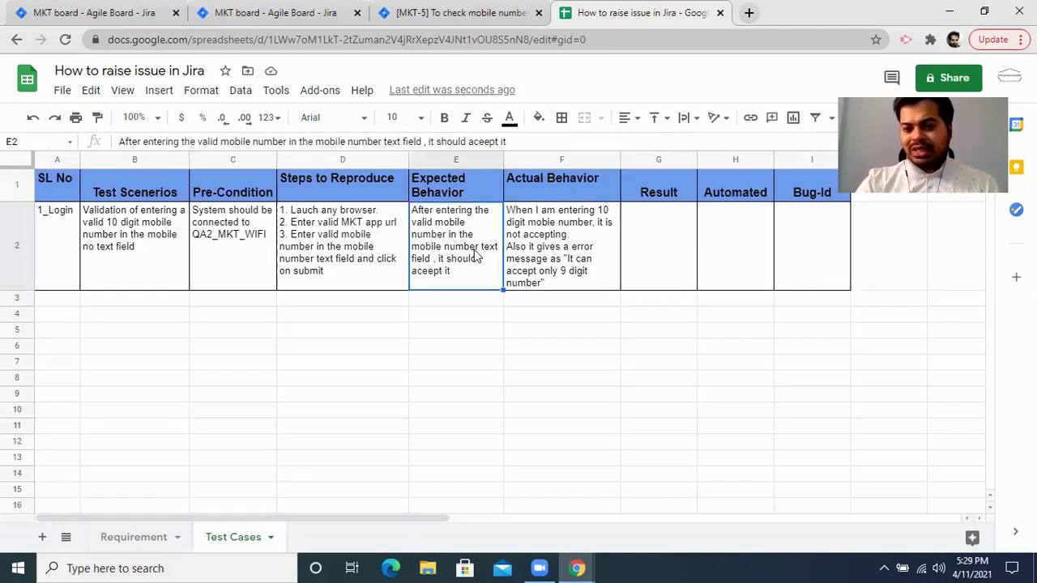
pyautogui.click(572, 255)
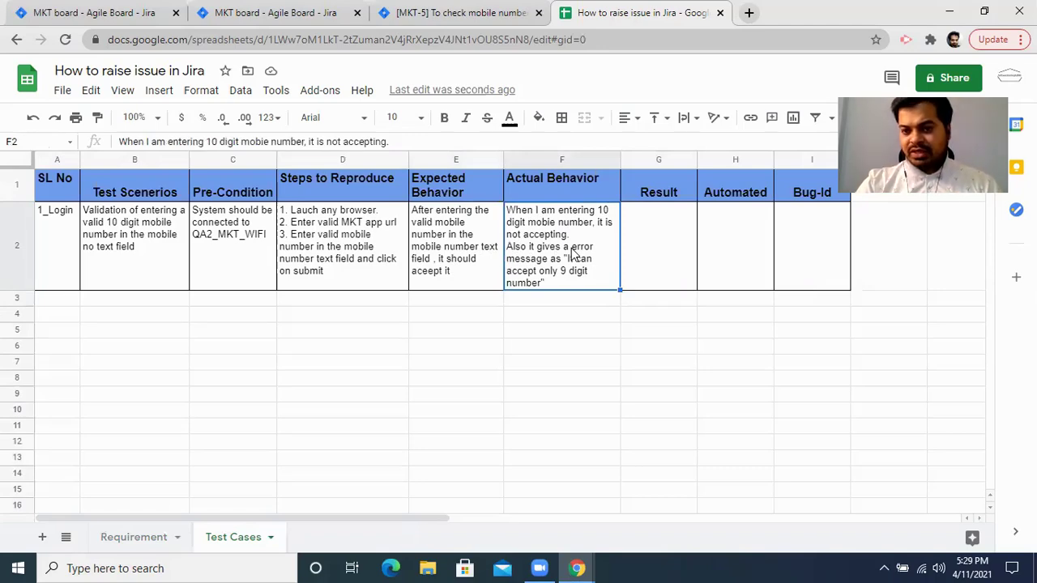
pyautogui.doubleClick(652, 240)
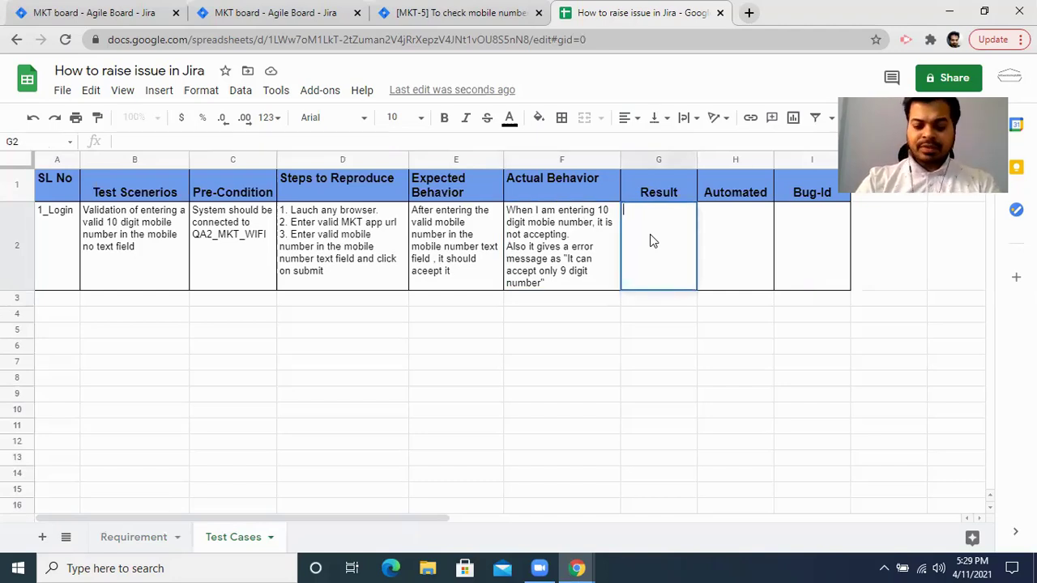
pyautogui.write('Fail')
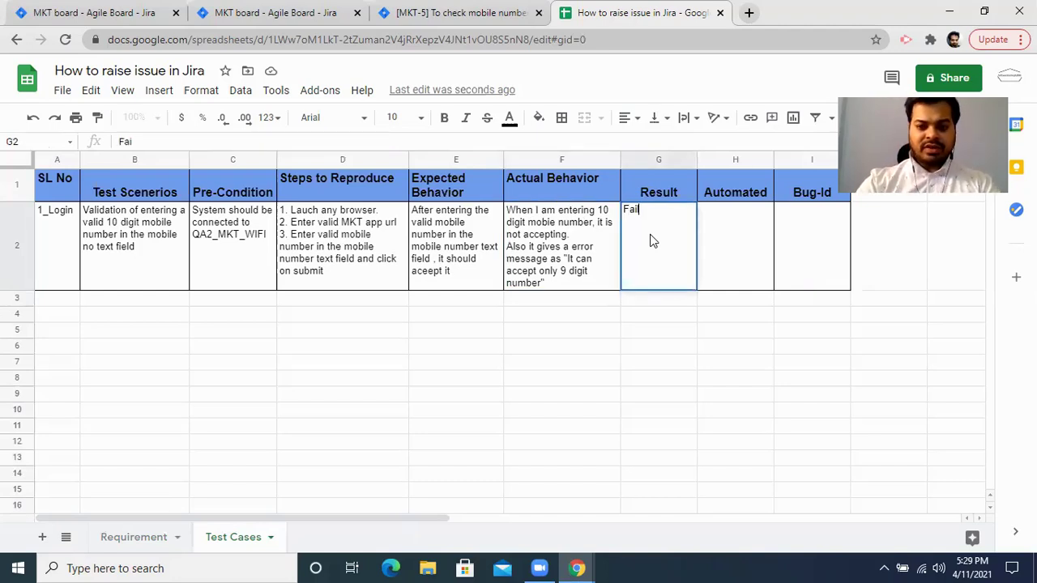
pyautogui.press('Tab')
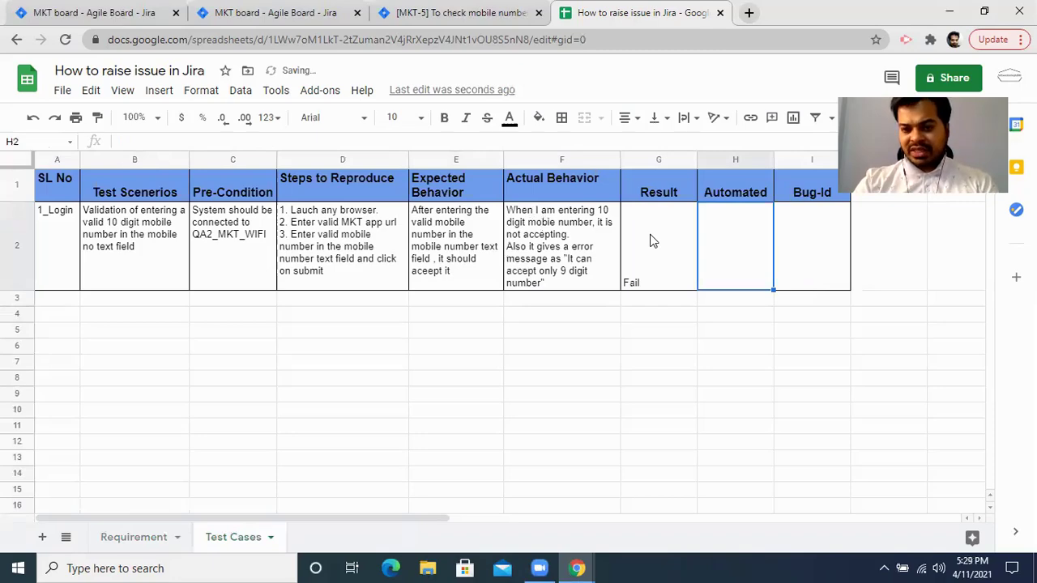
pyautogui.press('Tab')
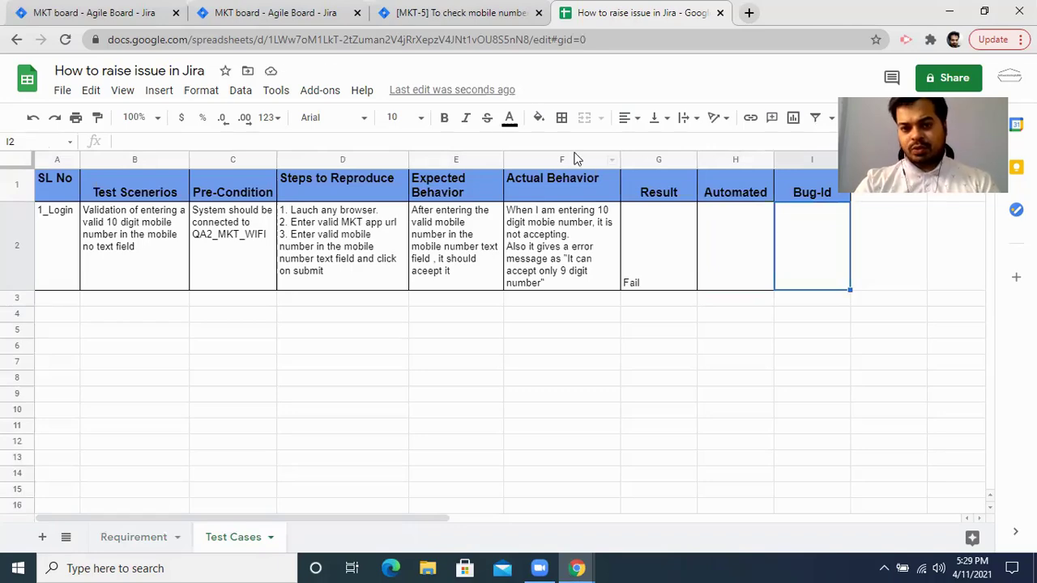
pyautogui.click(483, 14)
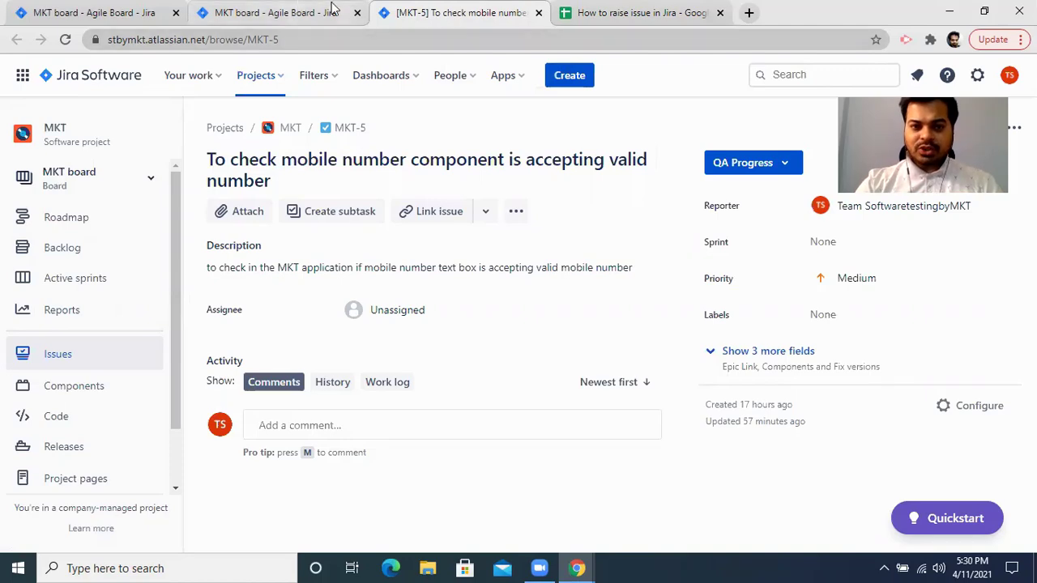
pyautogui.click(599, 12)
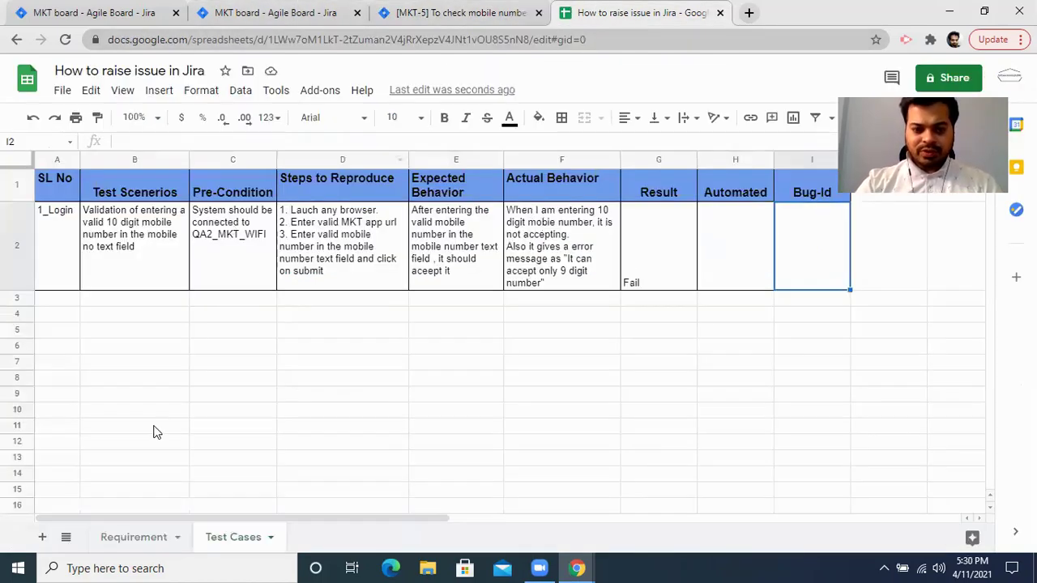
pyautogui.click(130, 537)
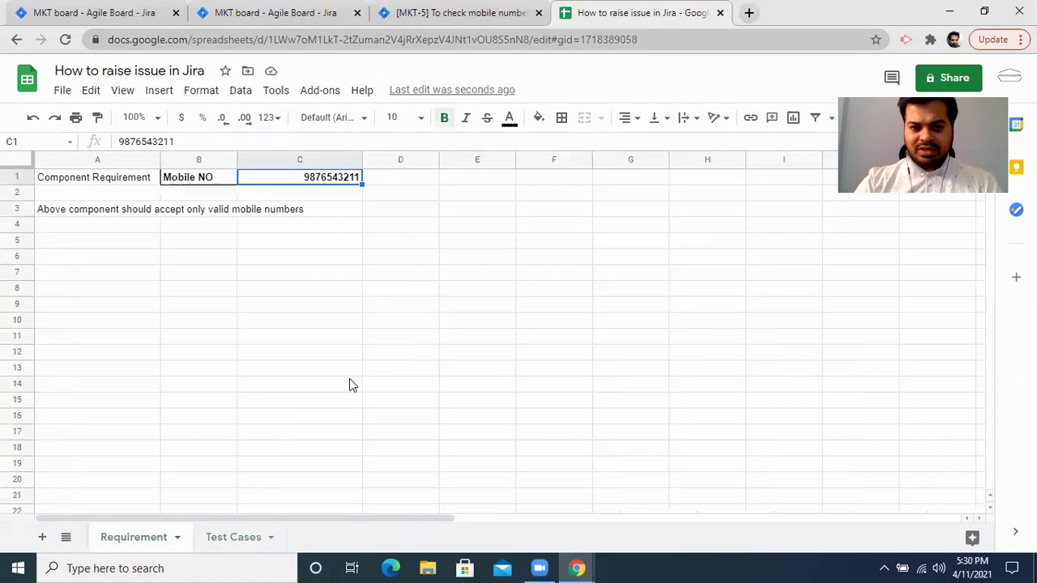
pyautogui.click(237, 541)
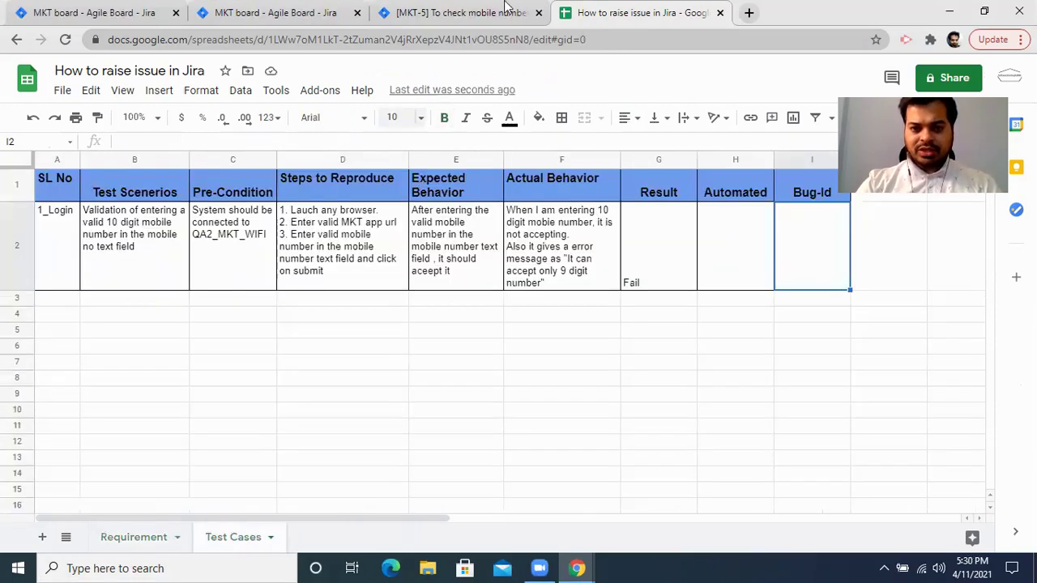
# From the MKT-5 Jira issue, start creating a new Bug in project MKT.
pyautogui.click(508, 11)
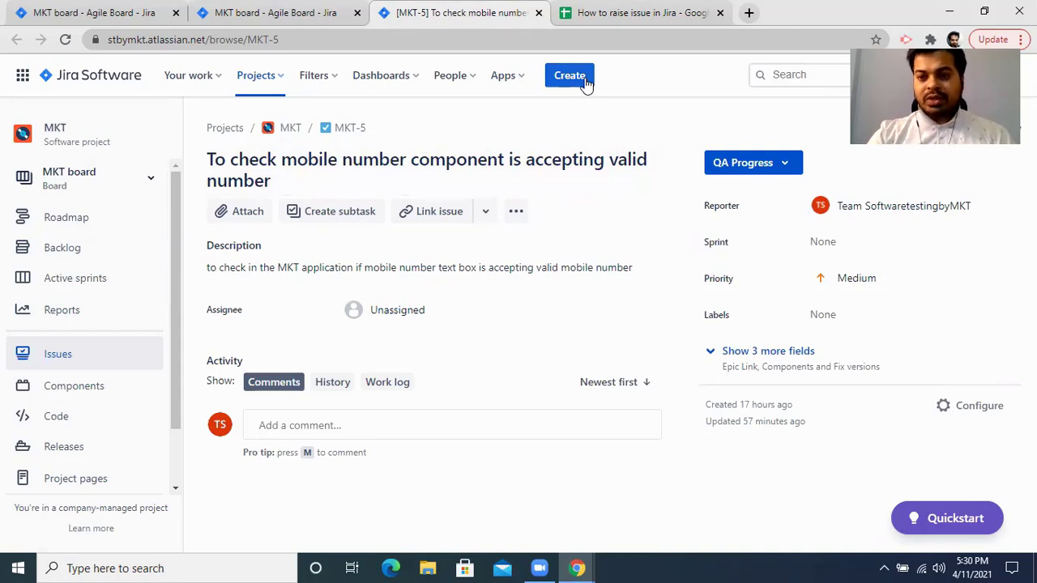
pyautogui.click(584, 79)
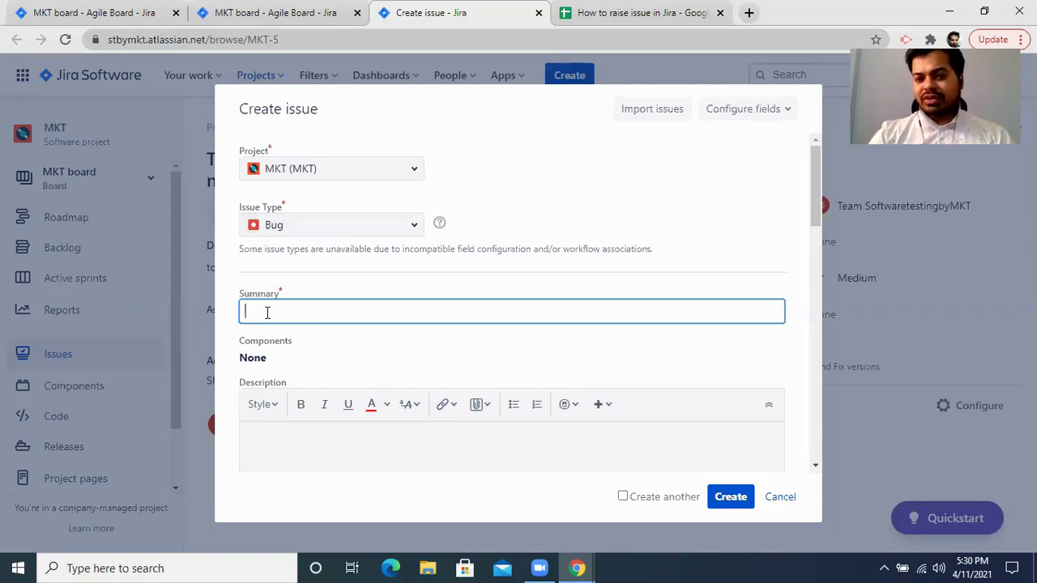
# Reread F2, then enter the summary 'Mobile number text field is not accepting valid 10 digit number'.
pyautogui.click(613, 8)
pyautogui.doubleClick(554, 238)
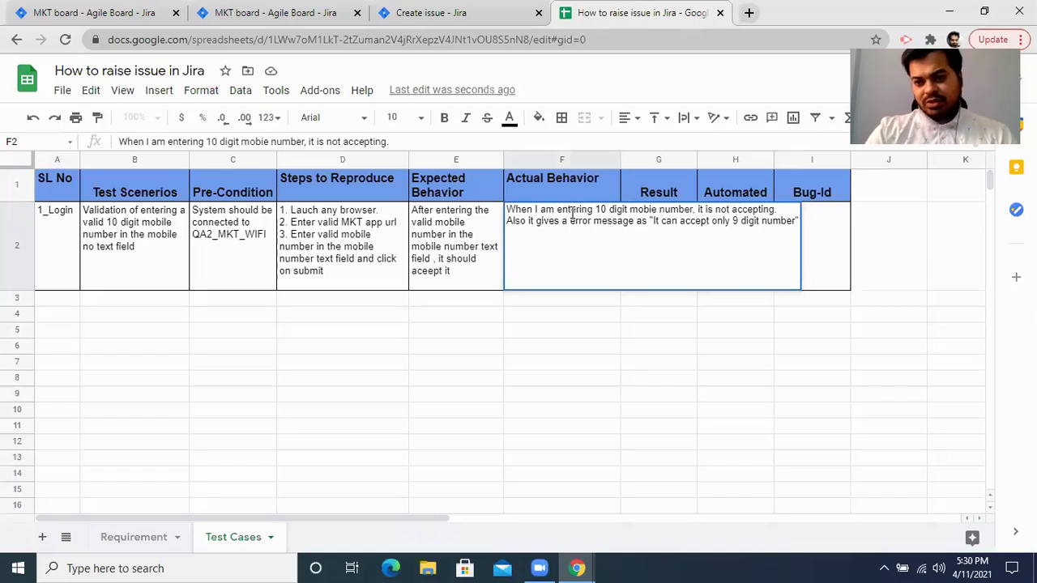
pyautogui.click(438, 12)
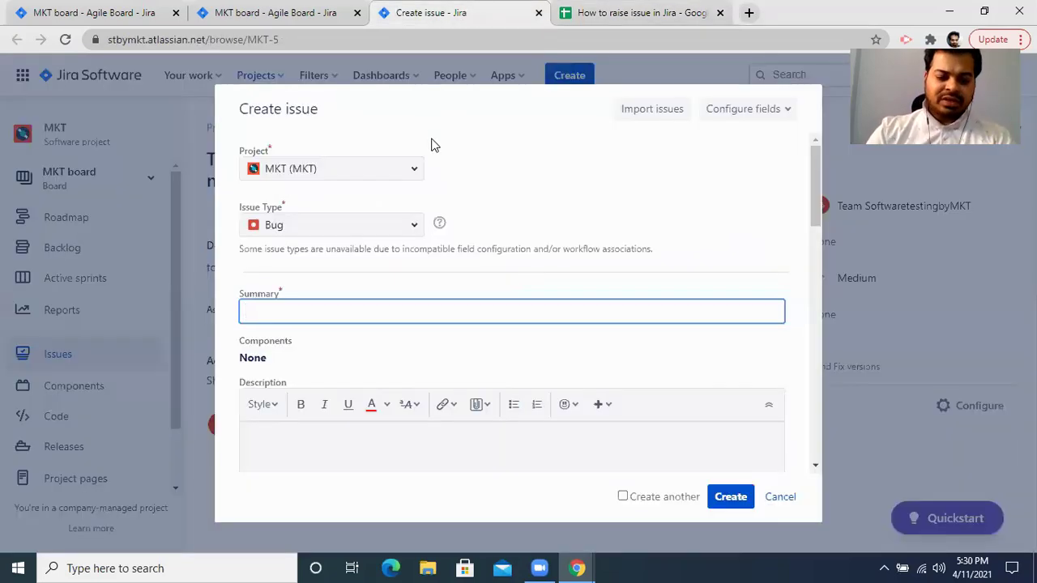
pyautogui.write('Mo')
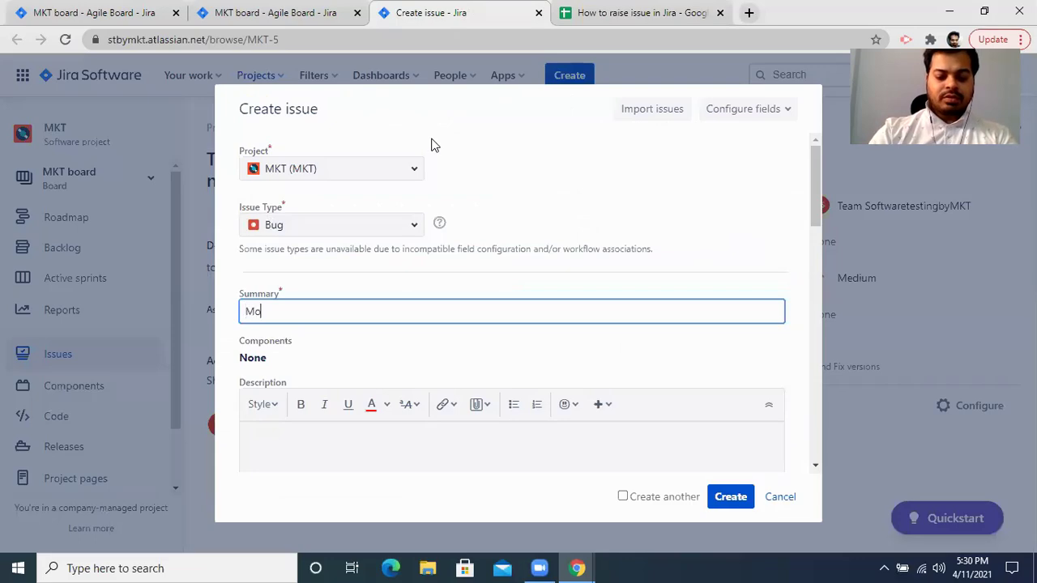
pyautogui.write('bile number text field is not accepti')
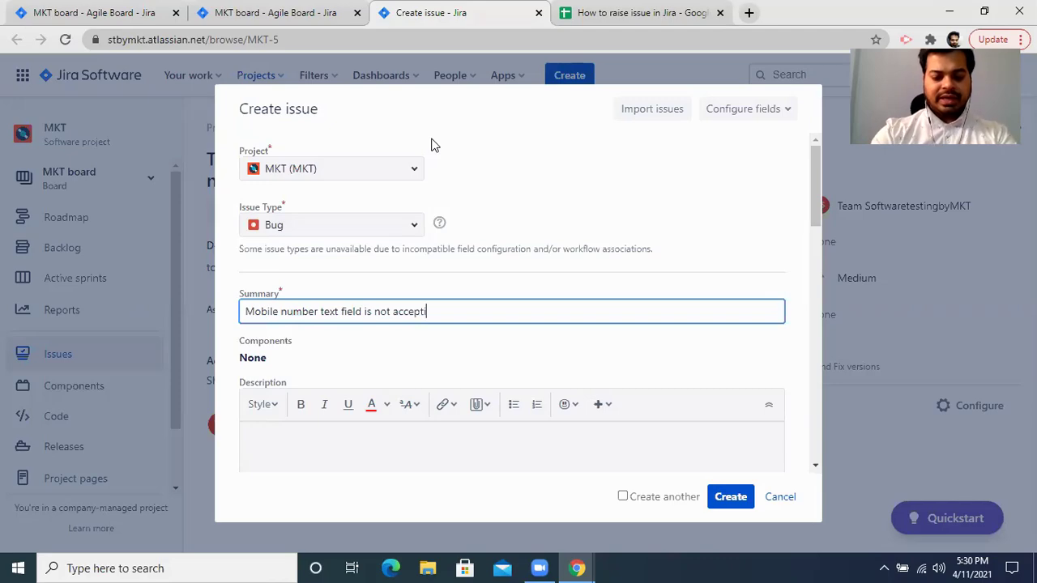
pyautogui.write('ng valid 10 d')
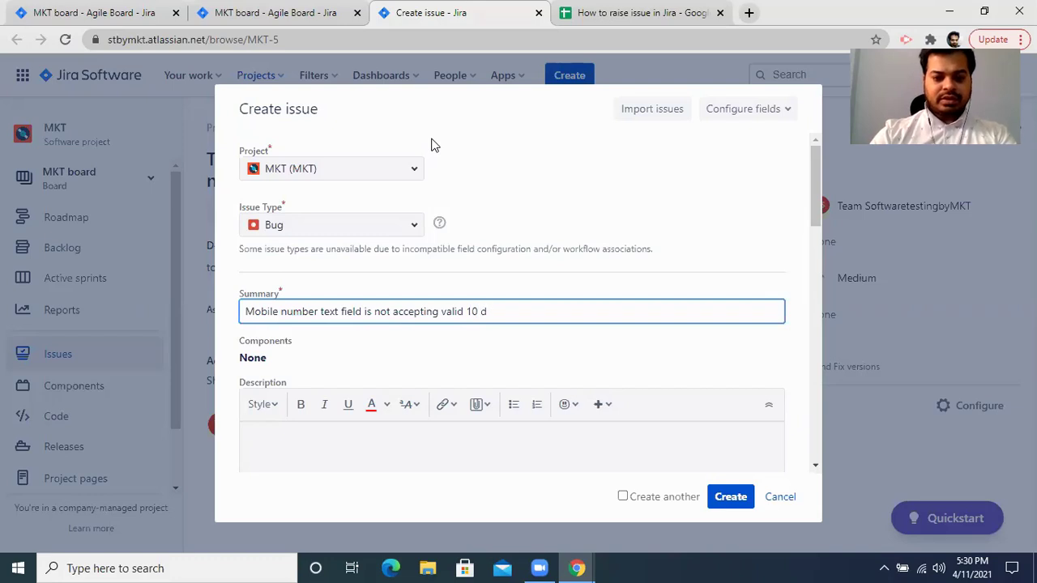
pyautogui.write('igit number')
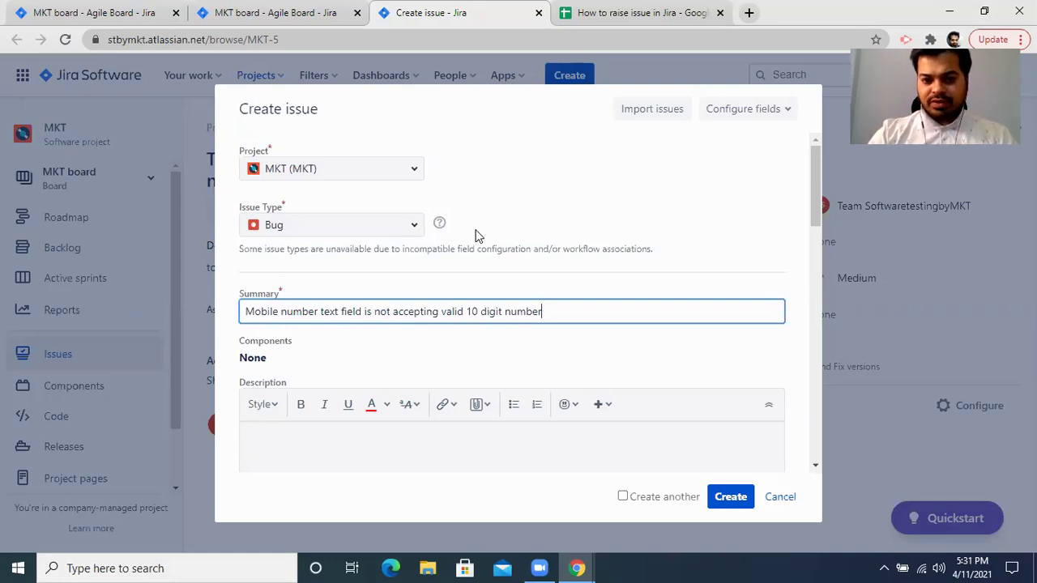
pyautogui.click(334, 440)
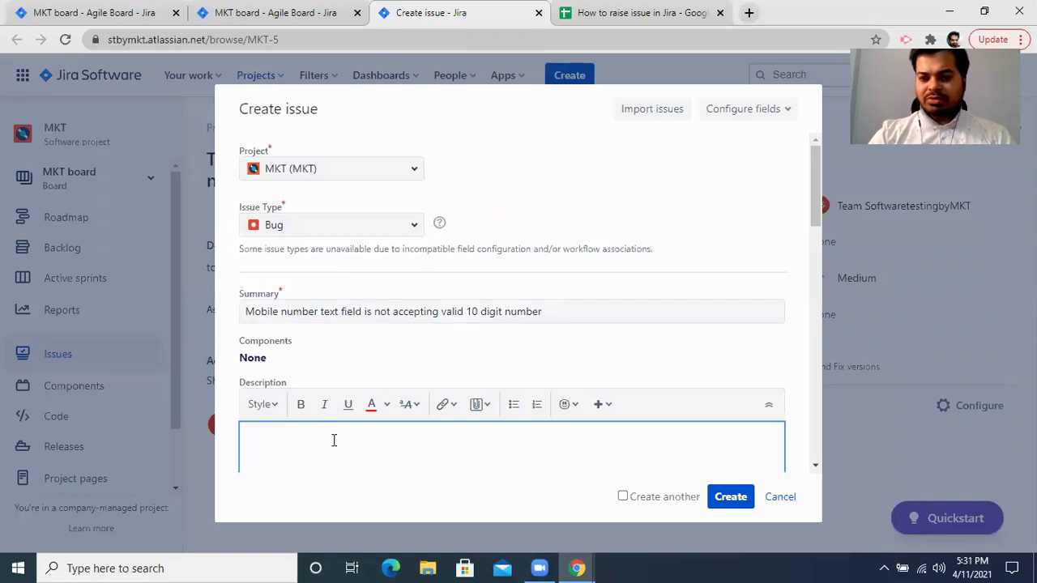
pyautogui.scroll(-2, 334, 440)
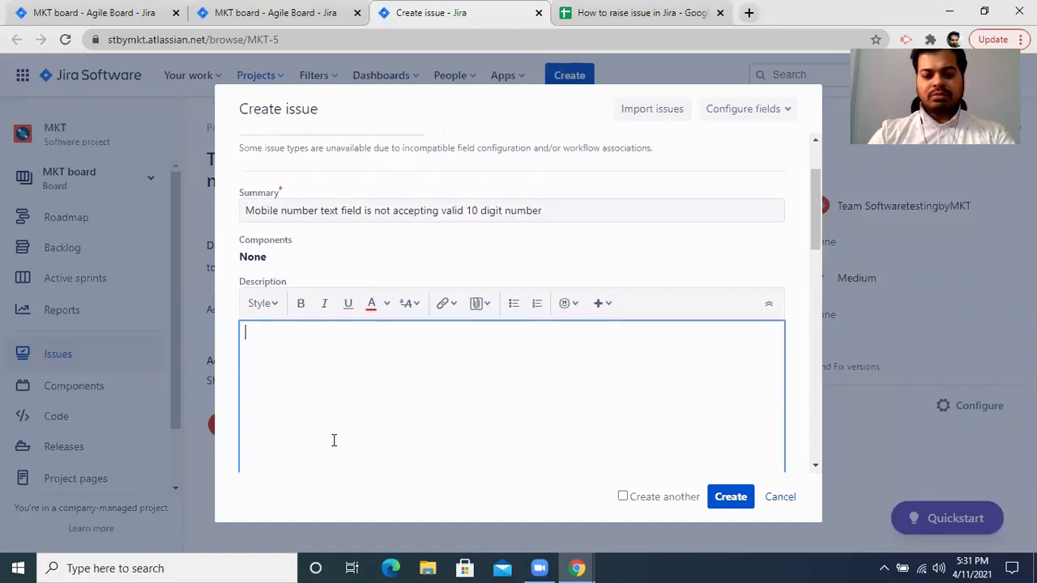
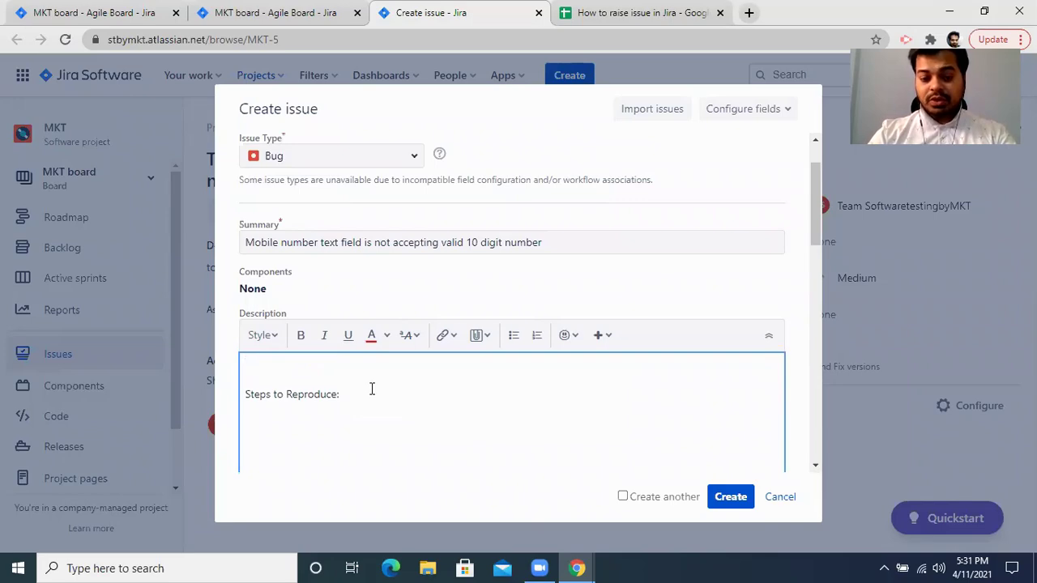
# Add a 'Pre Condition:' heading and paste the QA2_MKT_WIFI pre-condition from cell C2 below it.
pyautogui.write('Pre Co')
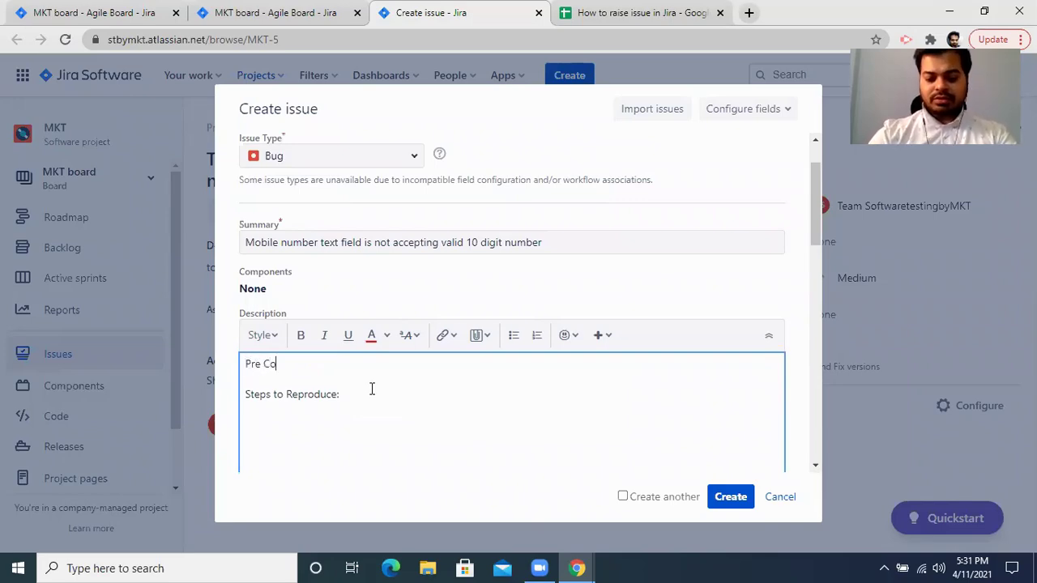
pyautogui.write('ndition:')
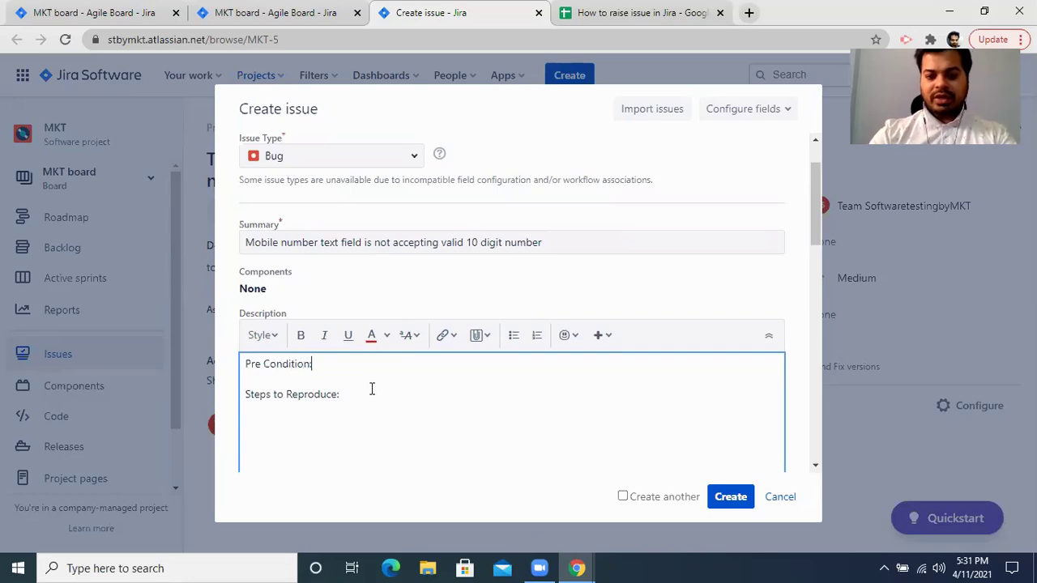
pyautogui.press('Return')
pyautogui.click(640, 13)
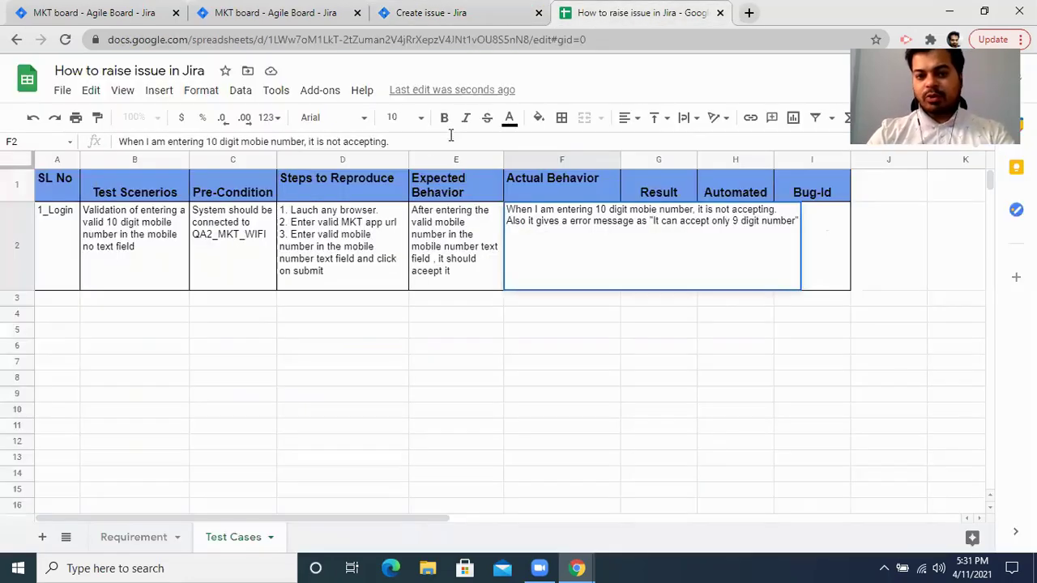
pyautogui.click(234, 240)
pyautogui.hotkey('ctrl', 'c')
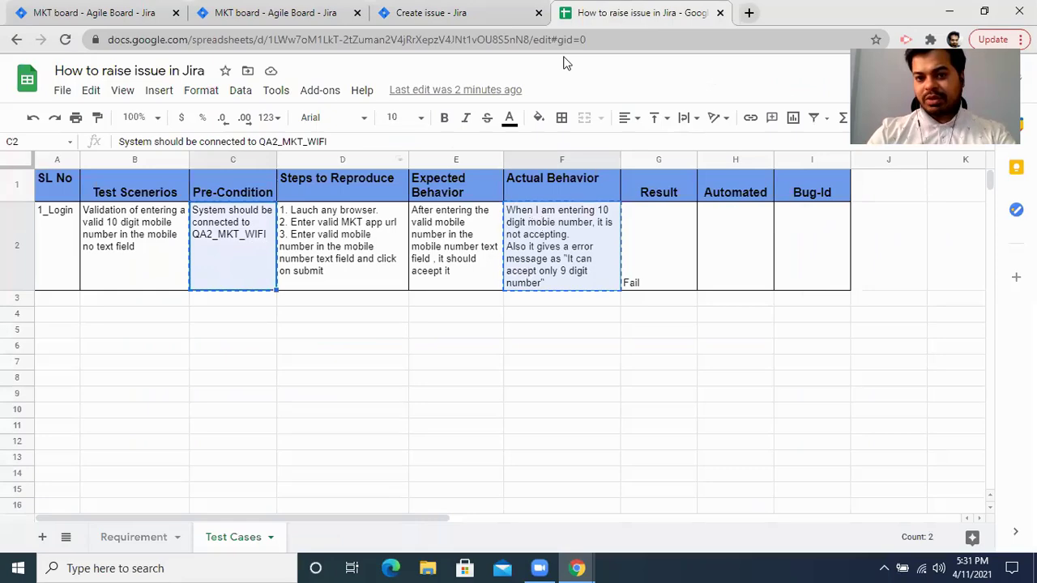
pyautogui.click(481, 12)
pyautogui.hotkey('ctrl', 'v')
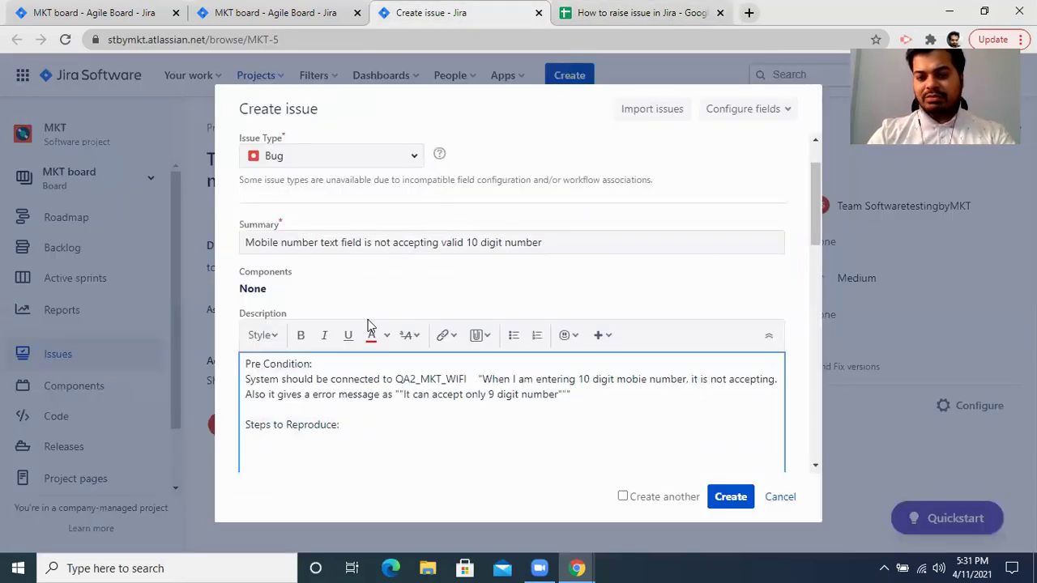
# Review cell C2's pre-condition text, then remove the blank line after it in the description.
pyautogui.hotkey('ctrl', 'Tab')
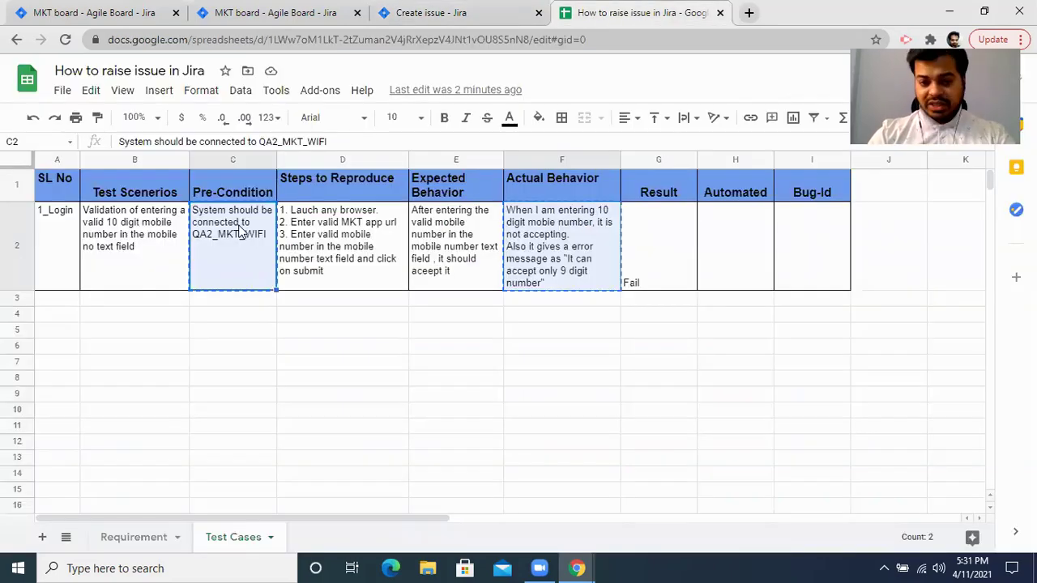
pyautogui.doubleClick(240, 232)
pyautogui.tripleClick(245, 208)
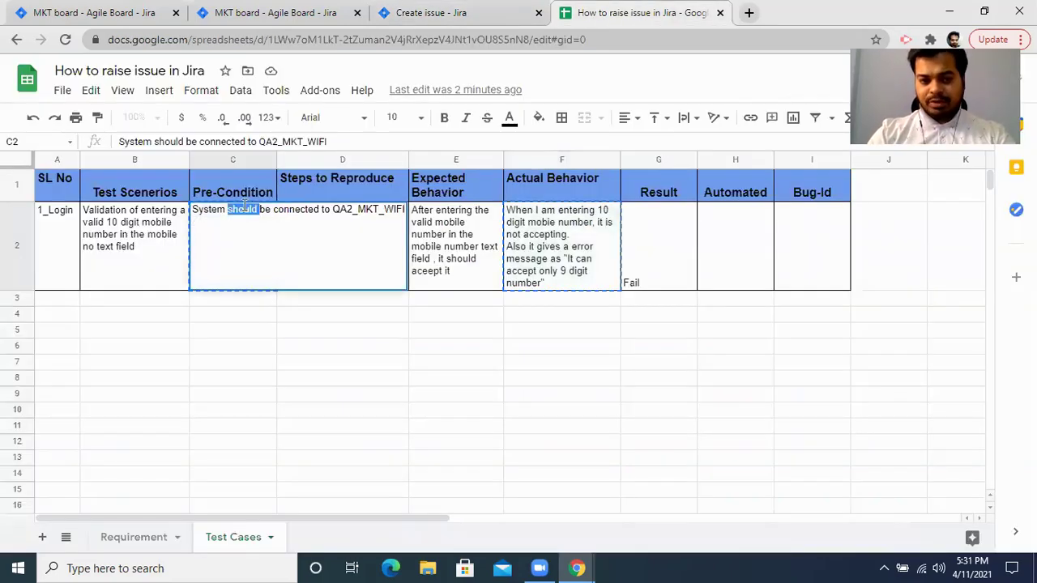
pyautogui.doubleClick(245, 209)
pyautogui.tripleClick(245, 208)
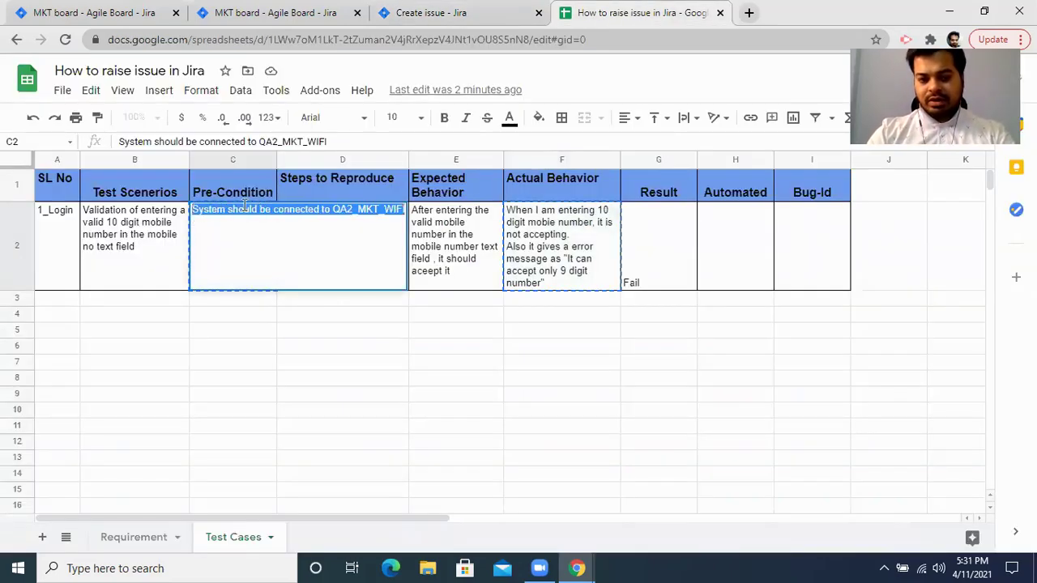
pyautogui.click(486, 225)
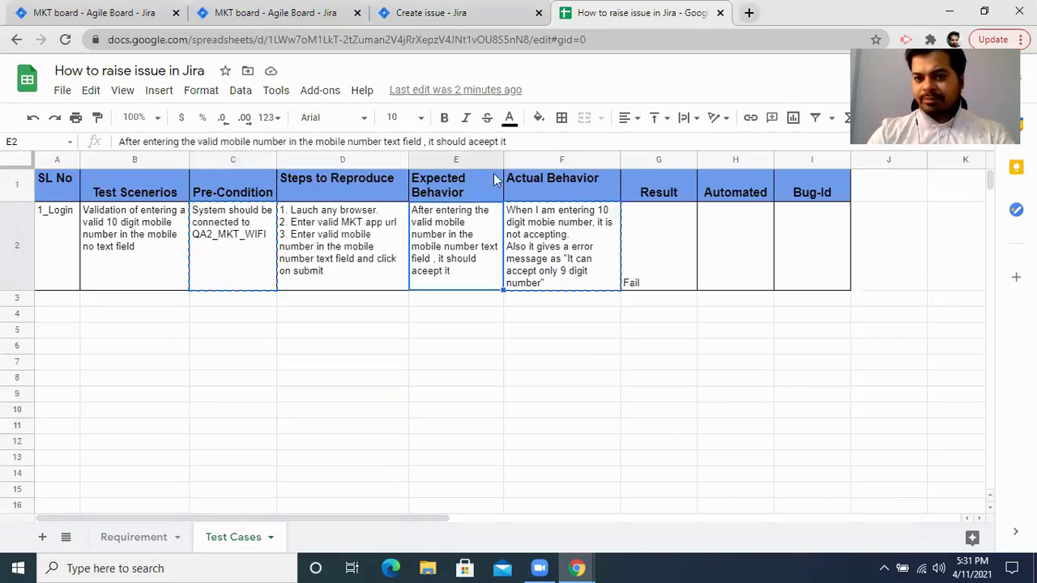
pyautogui.click(431, 13)
pyautogui.click(491, 379)
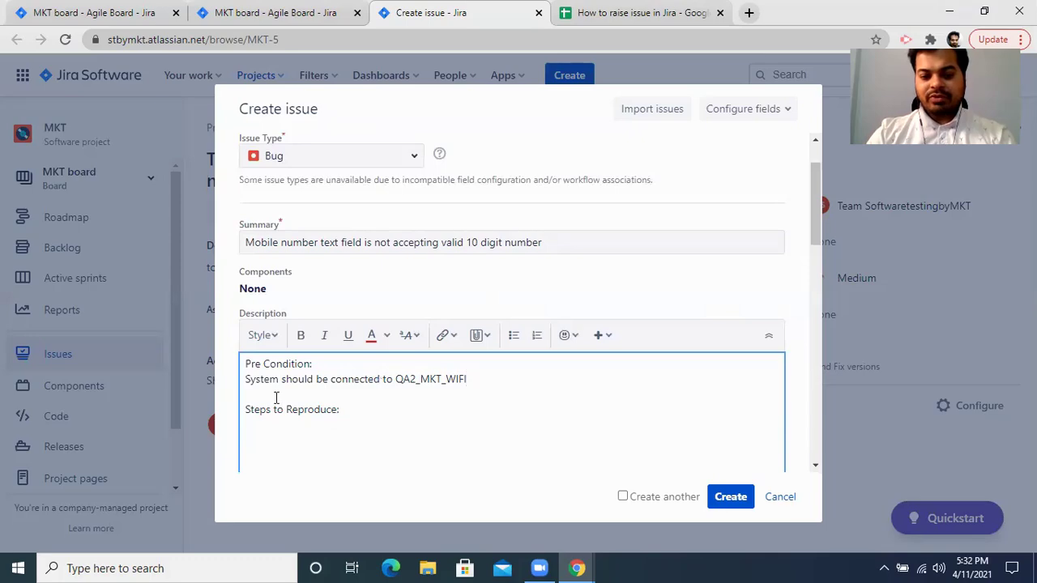
pyautogui.press('BackSpace')
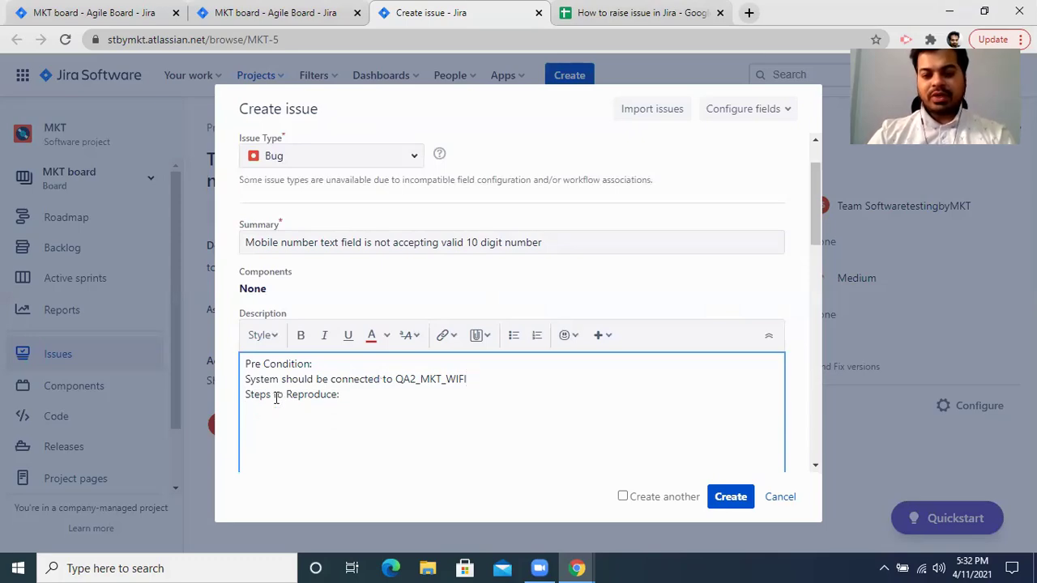
# Paste the three Steps to Reproduce from cell D2 into the description.
pyautogui.click(632, 12)
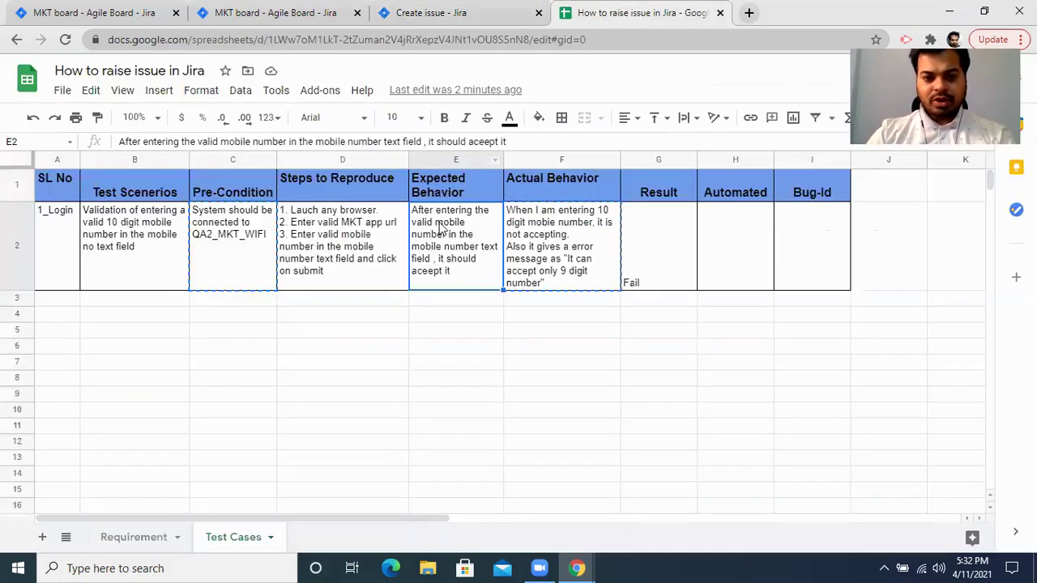
pyautogui.click(372, 254)
pyautogui.hotkey('ctrl', 'c')
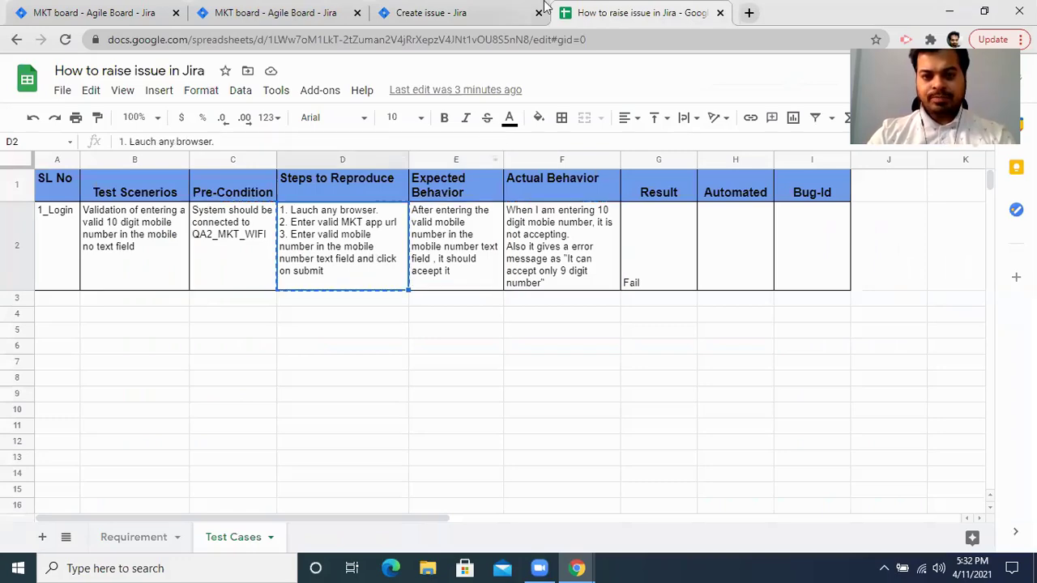
pyautogui.click(514, 10)
pyautogui.hotkey('ctrl', 'v')
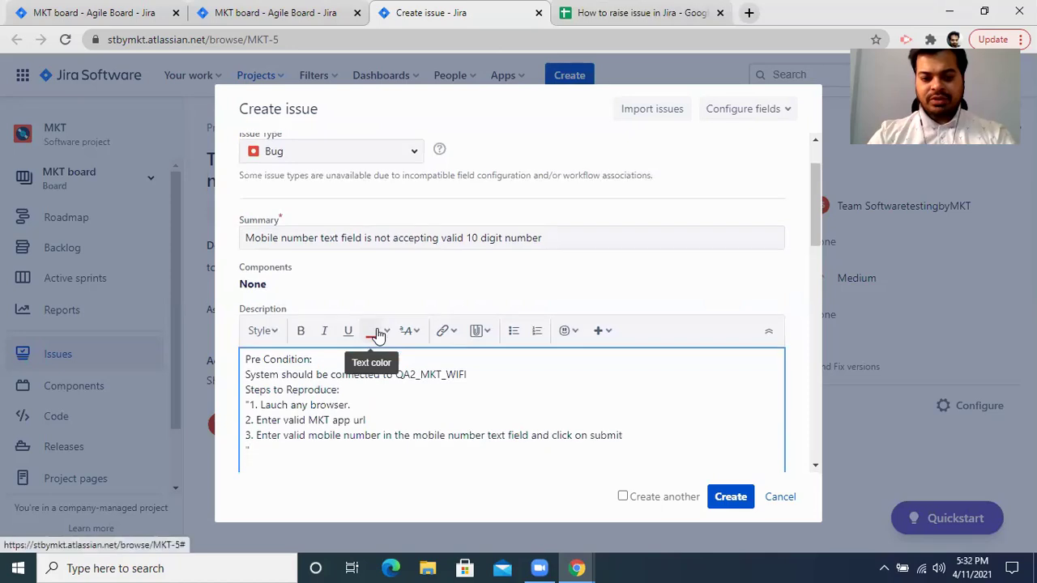
# Delete the stray quote marks and the extra empty line around the pasted steps.
pyautogui.press('BackSpace')
pyautogui.press('BackSpace')
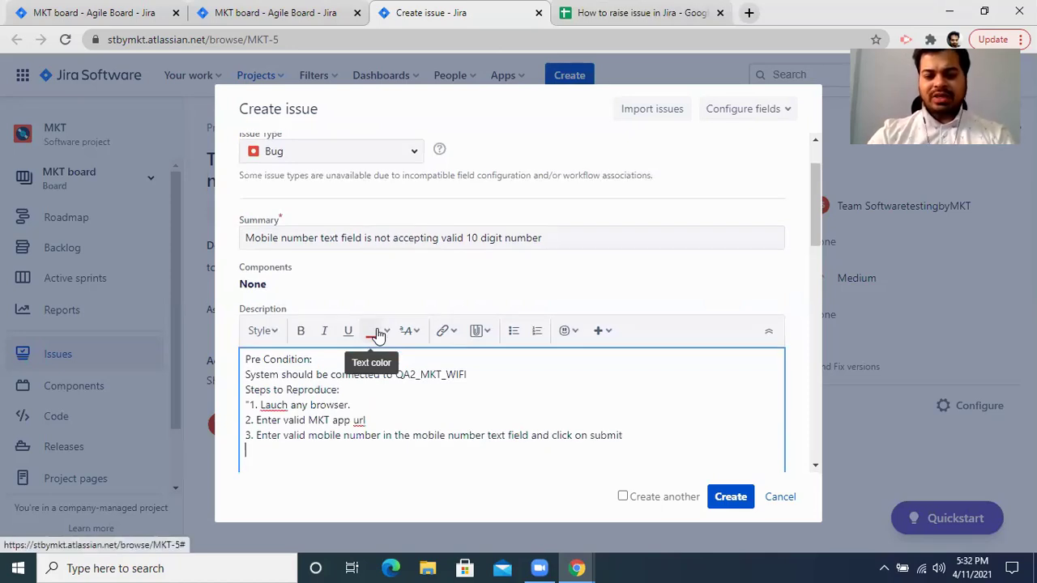
pyautogui.press('Up')
pyautogui.press('Up')
pyautogui.press('Up')
pyautogui.press('Delete')
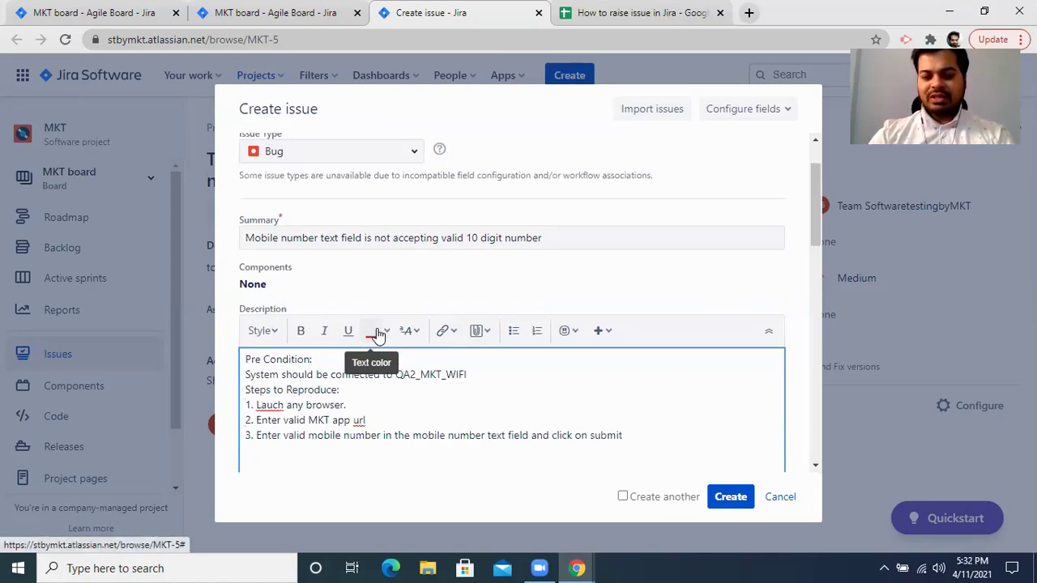
pyautogui.press('Down')
pyautogui.press('Down')
pyautogui.press('Down')
# Add an 'Expected Behaviour' heading followed by the expected result copied from cell E2.
pyautogui.press('Return')
pyautogui.write('E')
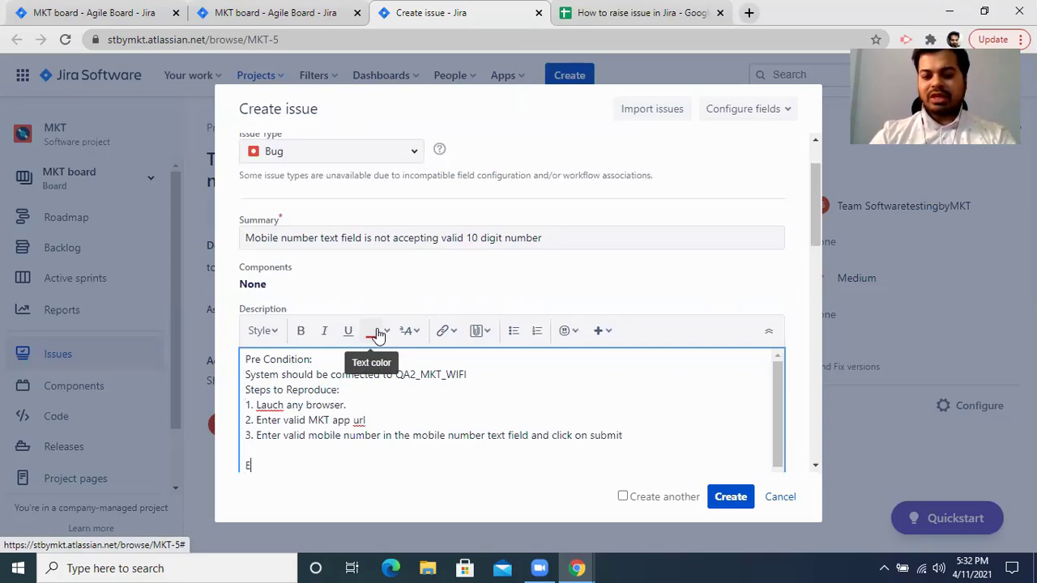
pyautogui.write('xpected B')
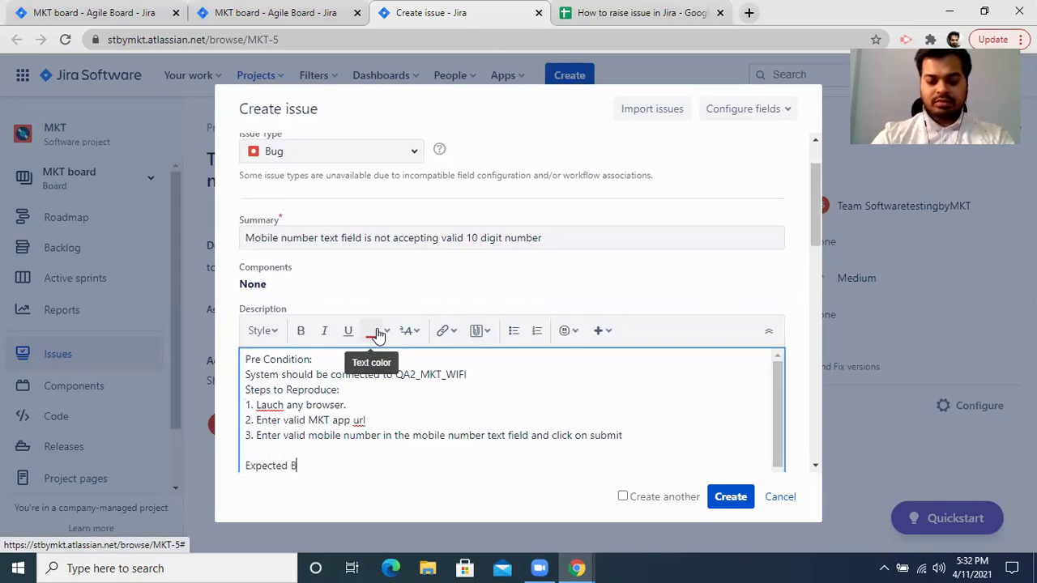
pyautogui.write('ehaviou')
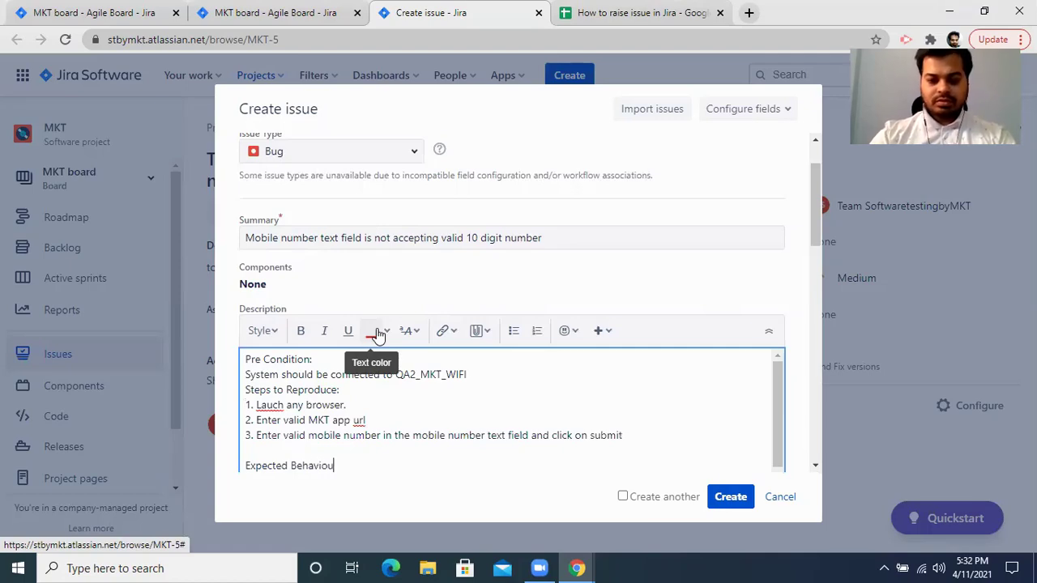
pyautogui.hotkey('ctrl', 'Tab')
pyautogui.click(461, 235)
pyautogui.hotkey('ctrl', 'c')
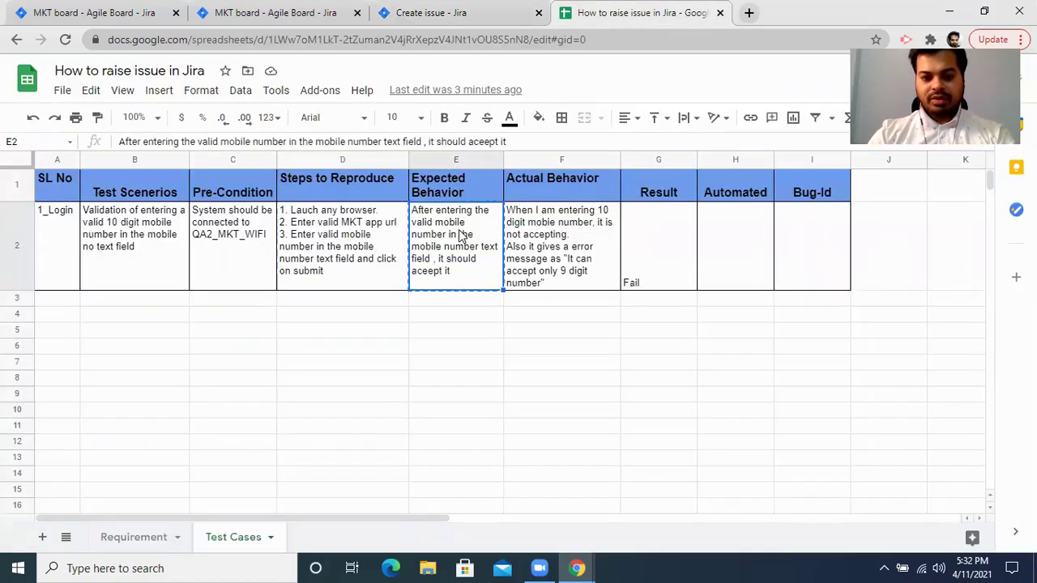
pyautogui.hotkey('ctrl', 'shift', 'Tab')
pyautogui.hotkey('ctrl', 'v')
pyautogui.press('Return')
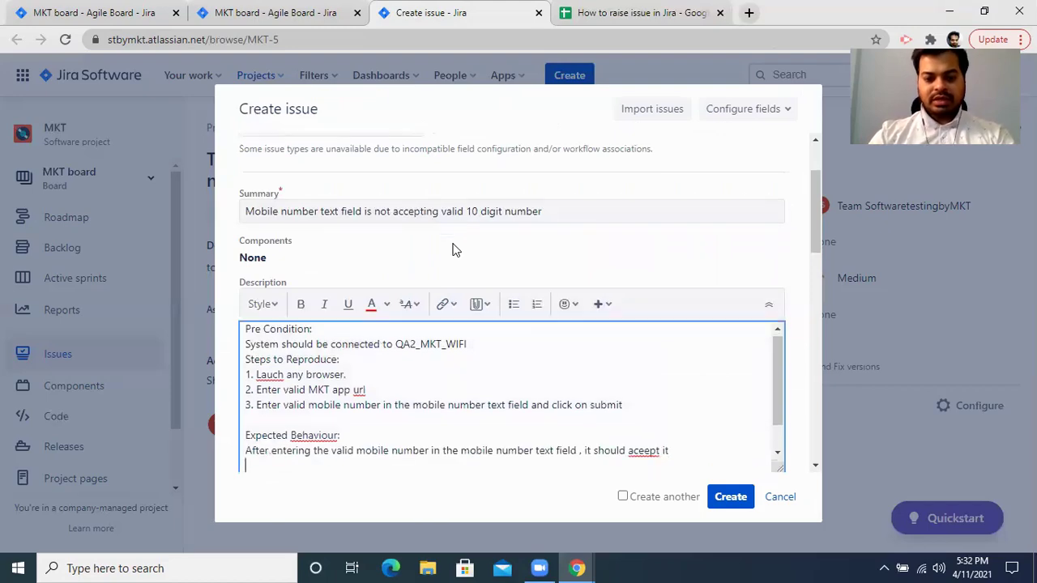
# Add an 'Actual Behaviour:' heading and take the actual result from cell F2.
pyautogui.write('Actual')
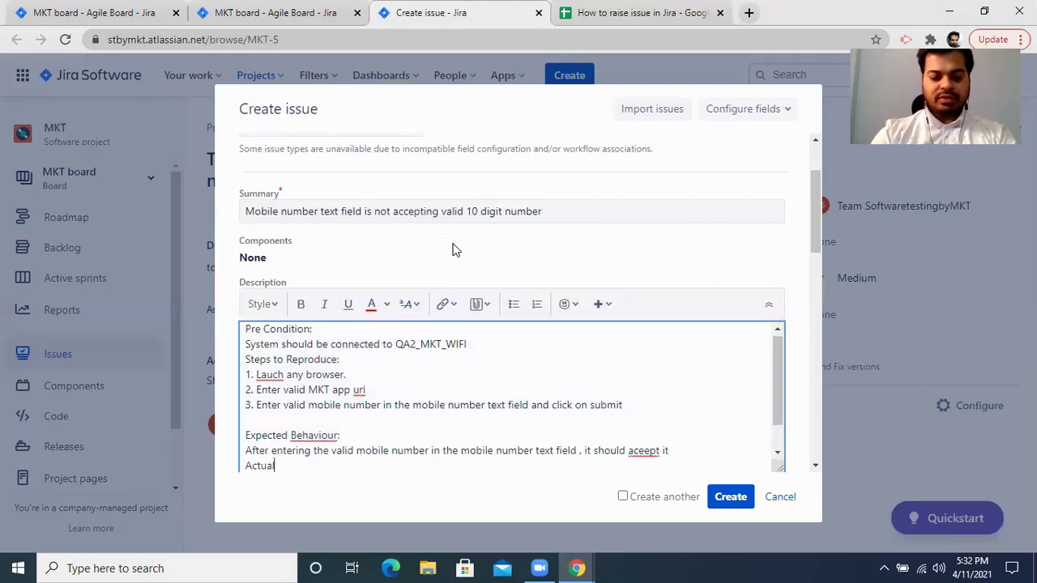
pyautogui.write(' Behaviour:')
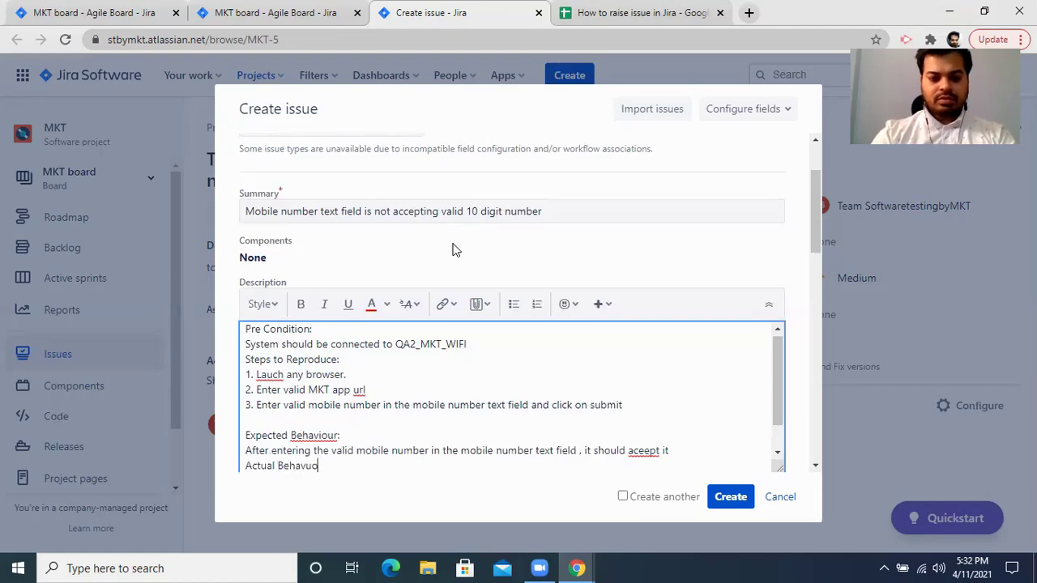
pyautogui.press('Return')
pyautogui.click(631, 10)
pyautogui.keyDown('shift'); pyautogui.click(555, 235); pyautogui.keyUp('shift')
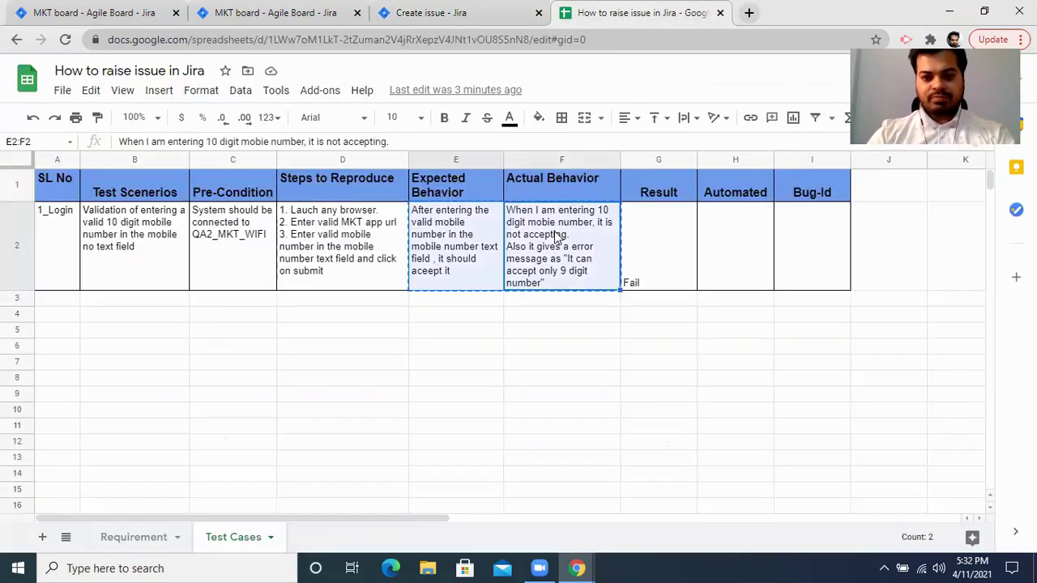
pyautogui.click(467, 10)
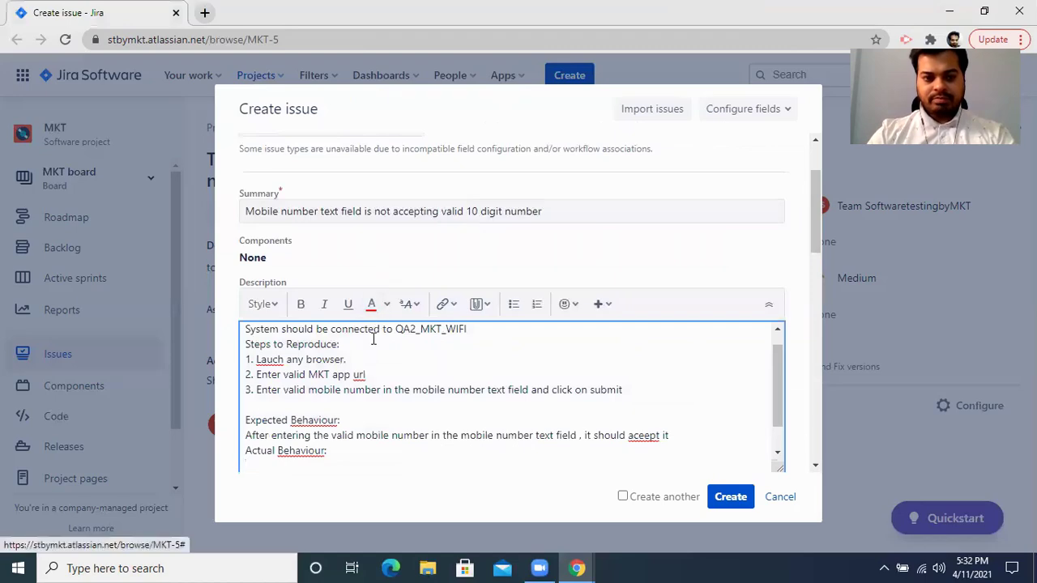
# Paste the actual behaviour text, then bold the Pre Condition and Steps to Reproduce headings.
pyautogui.hotkey('ctrl', 'v')
pyautogui.scroll(5, 370, 435)
pyautogui.doubleClick(291, 329)
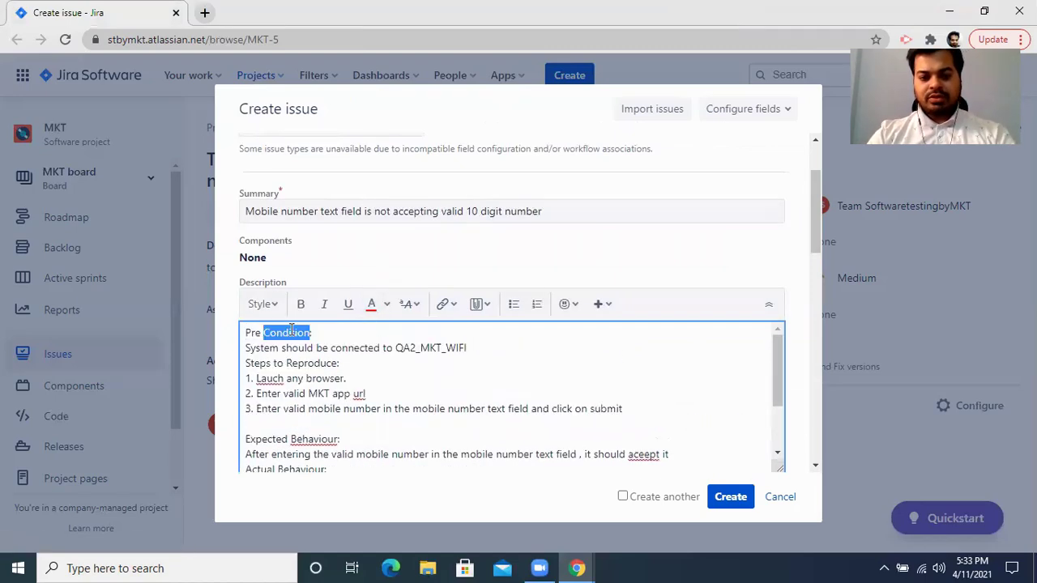
pyautogui.tripleClick(290, 329)
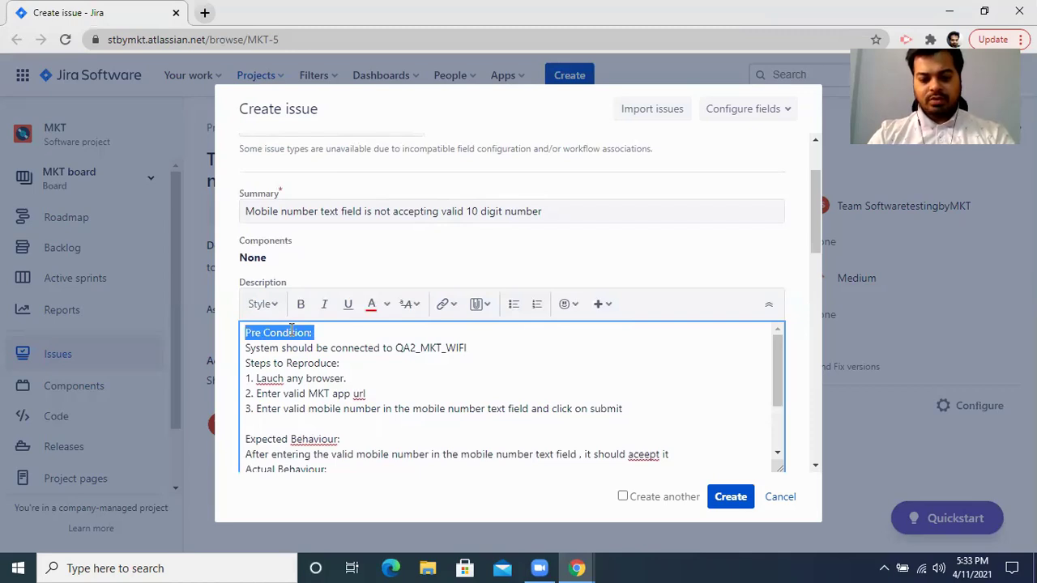
pyautogui.hotkey('ctrl', 'b')
pyautogui.doubleClick(278, 364)
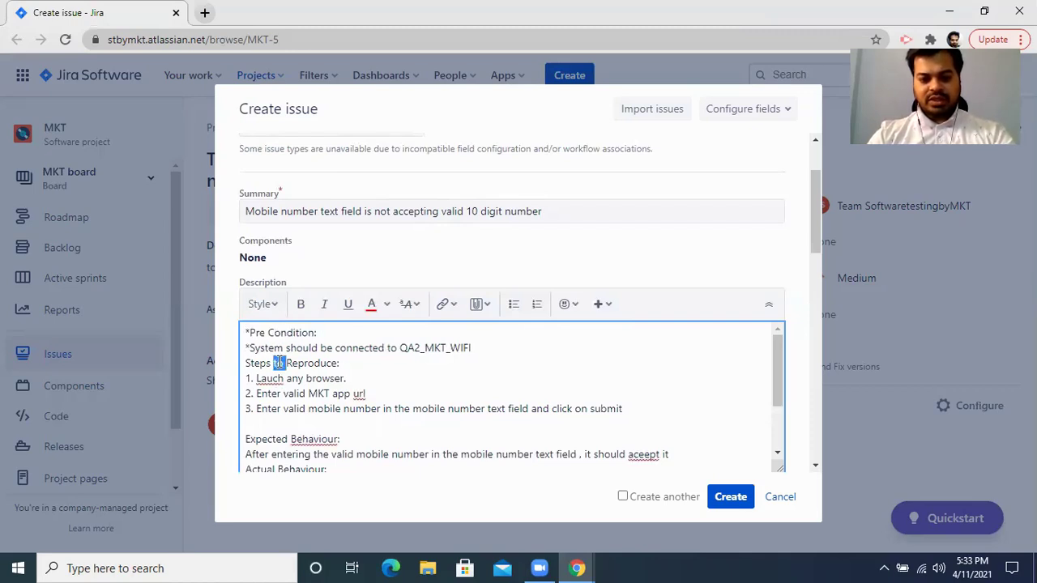
pyautogui.tripleClick(279, 364)
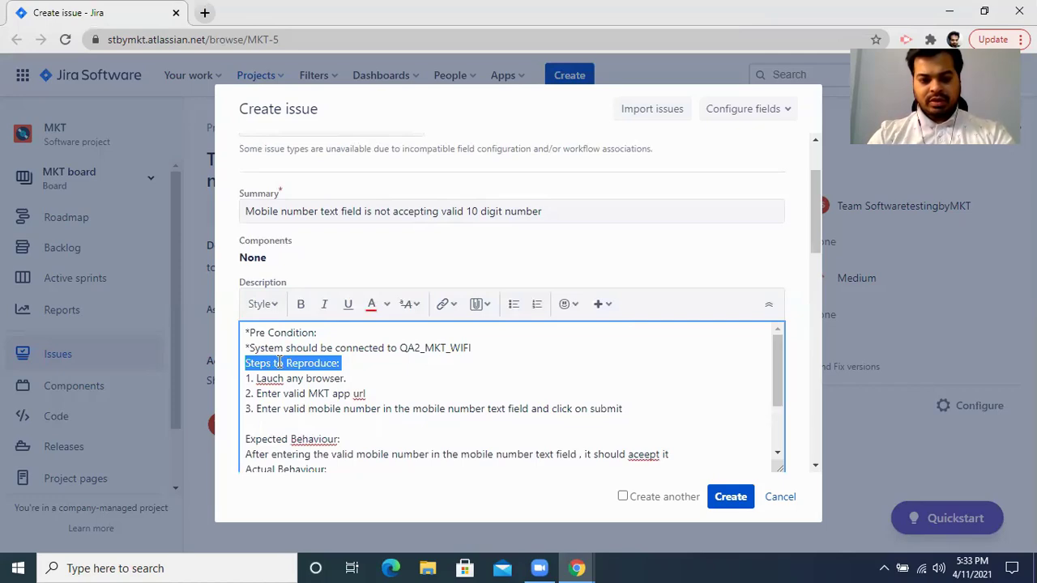
pyautogui.hotkey('ctrl', 'b')
# Bold the Expected Behaviour and Actual Behaviour headings, then open a new browser tab.
pyautogui.tripleClick(283, 439)
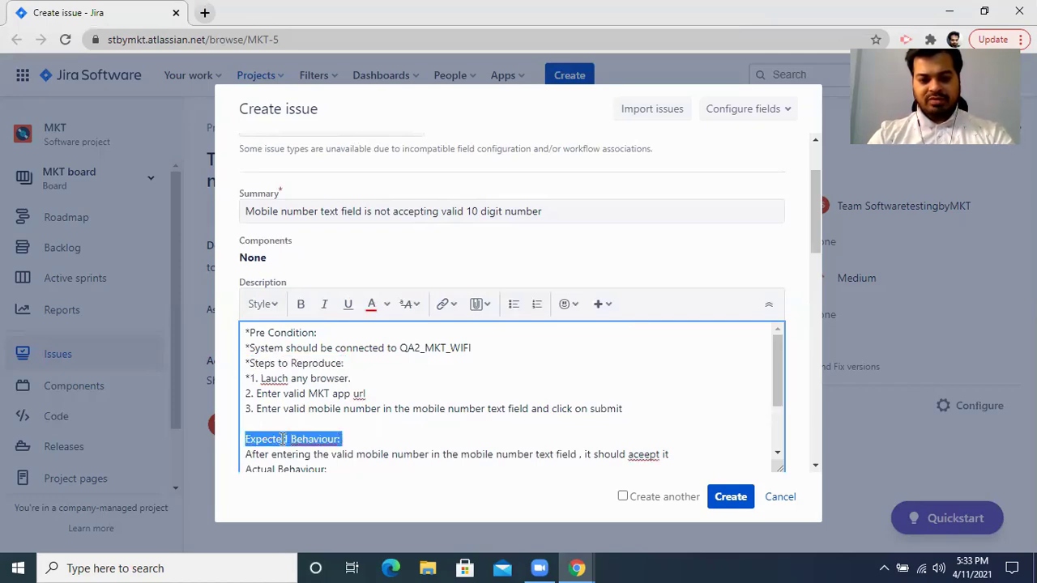
pyautogui.hotkey('ctrl', 'b')
pyautogui.scroll(-2, 283, 439)
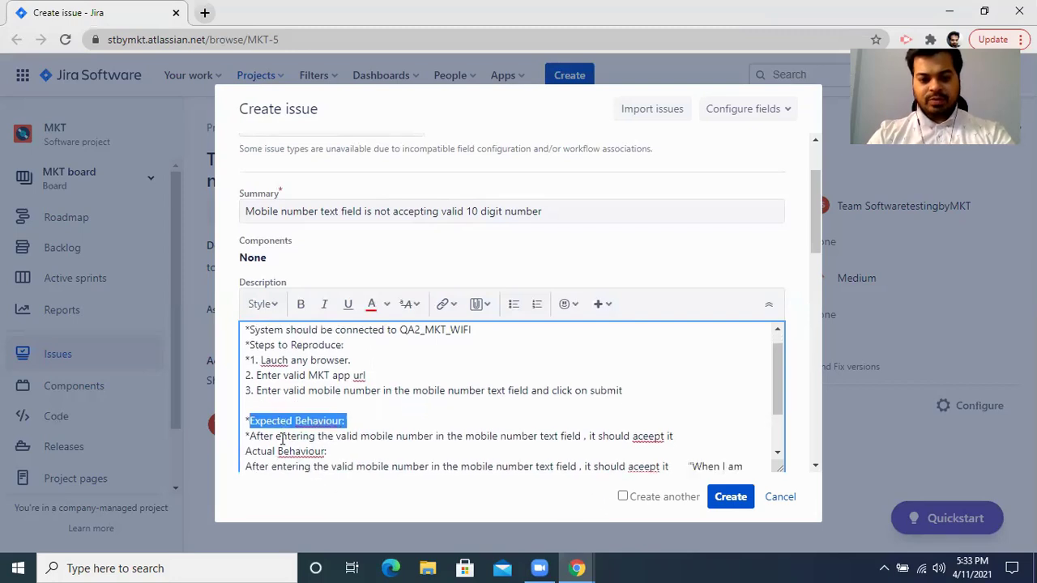
pyautogui.doubleClick(294, 386)
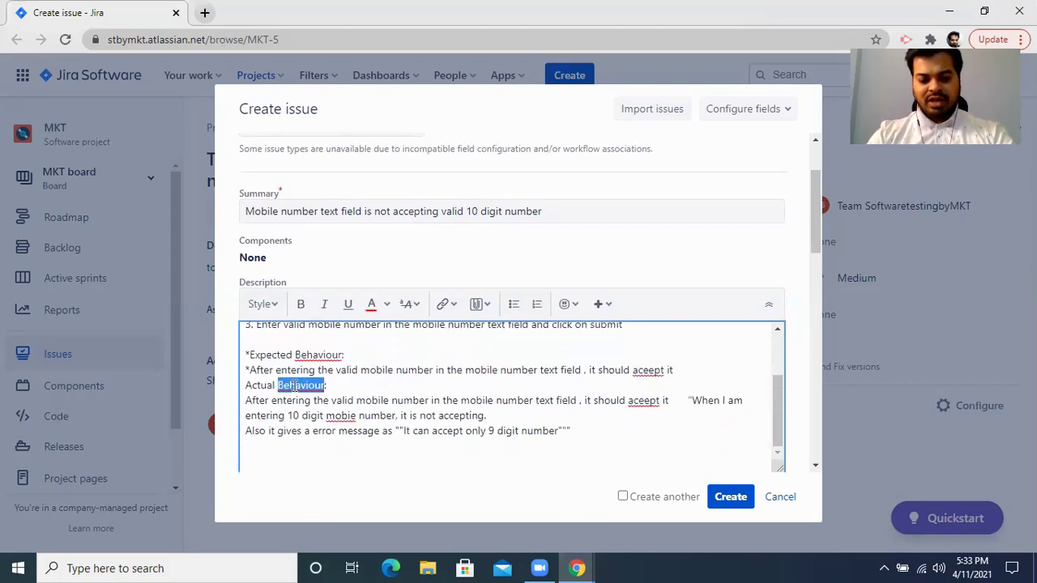
pyautogui.tripleClick(294, 386)
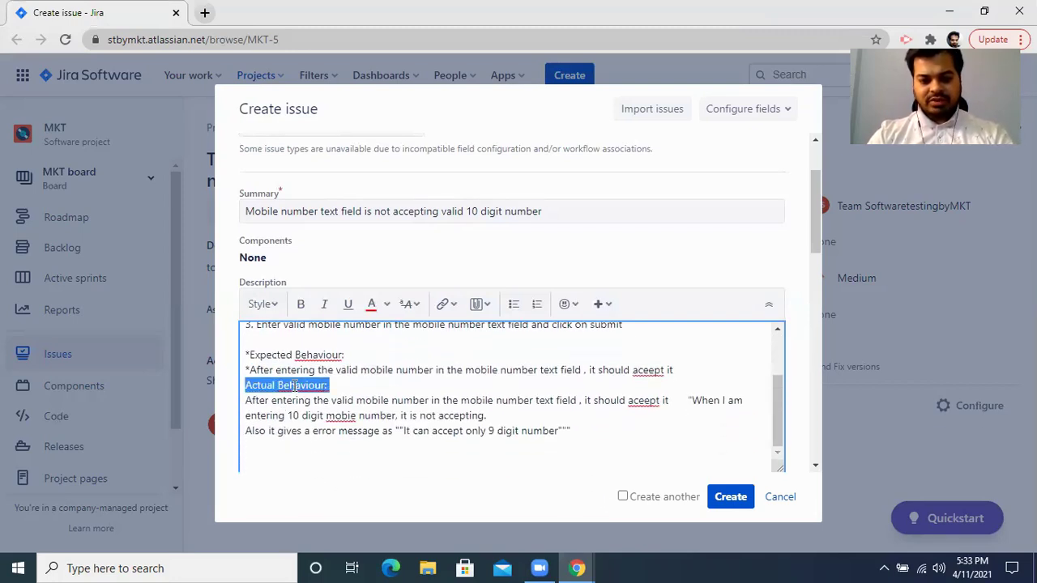
pyautogui.hotkey('ctrl', 'b')
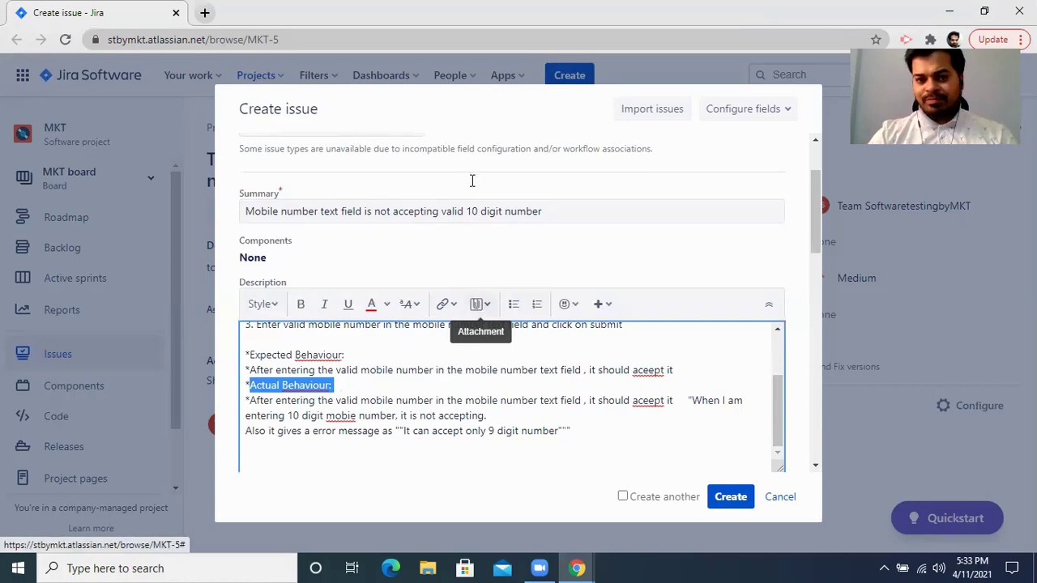
pyautogui.click(205, 14)
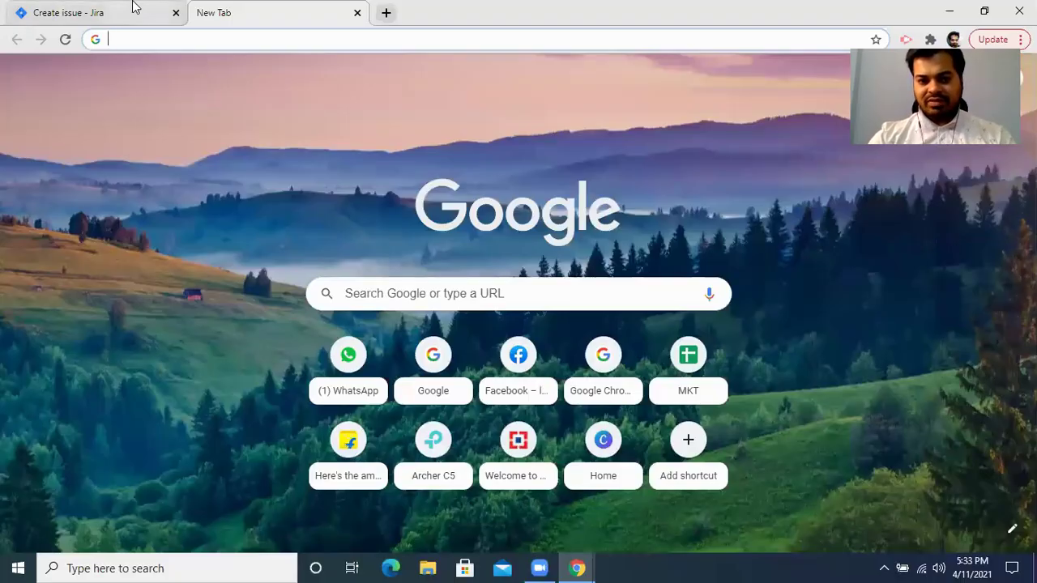
# Return to the Create issue form and bring up the Description's attachment options.
pyautogui.click(134, 6)
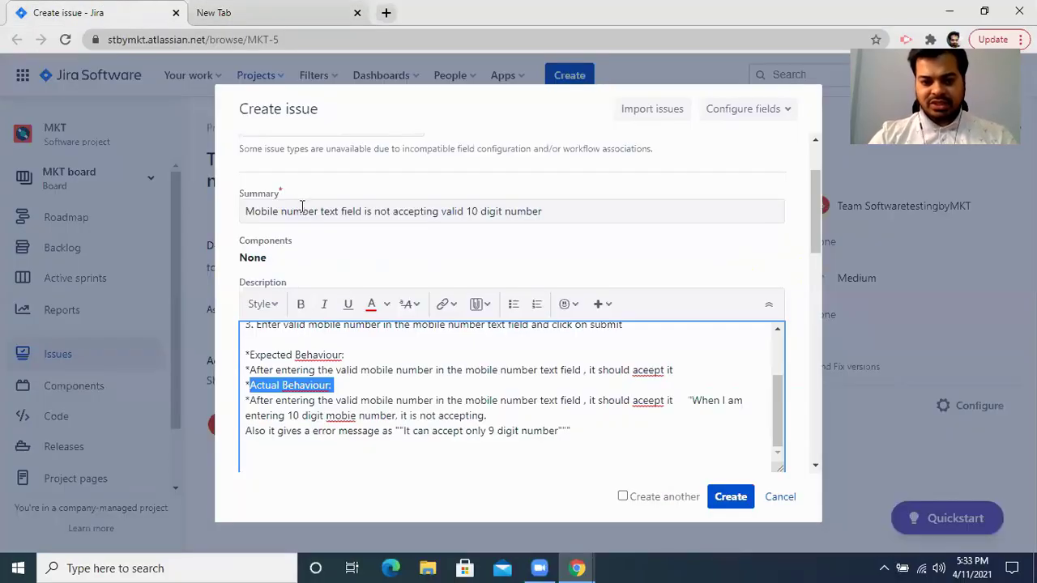
pyautogui.click(483, 307)
# Upload Screenshot (14).png from Pictures > Screenshots and insert it into the description.
pyautogui.click(519, 347)
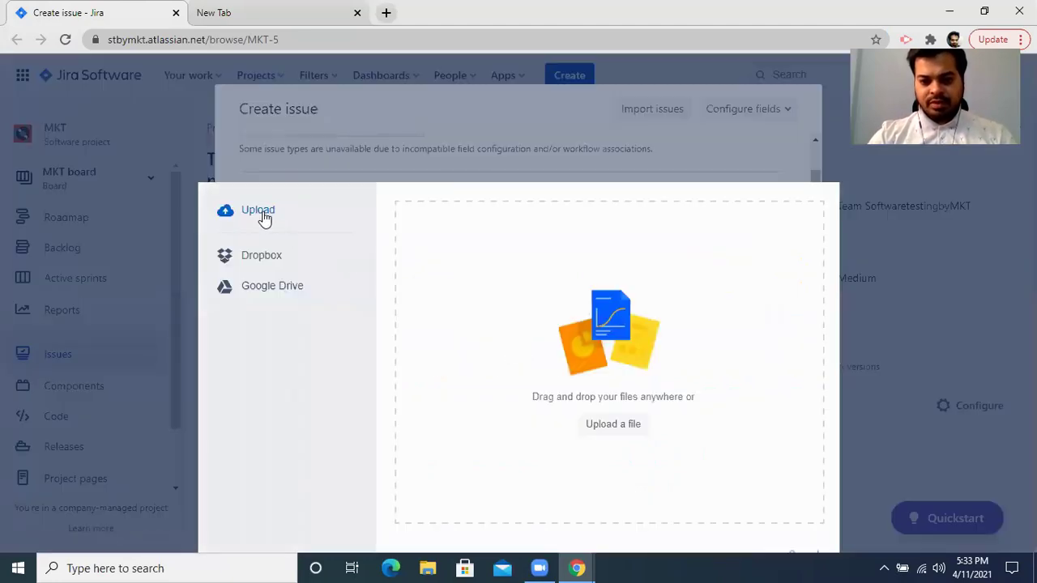
pyautogui.click(614, 424)
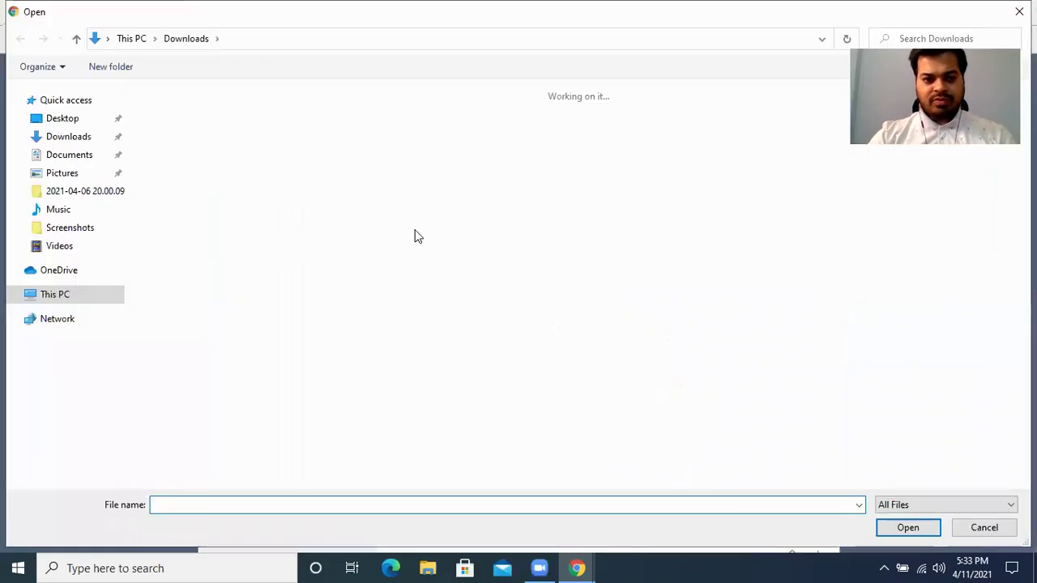
pyautogui.click(70, 173)
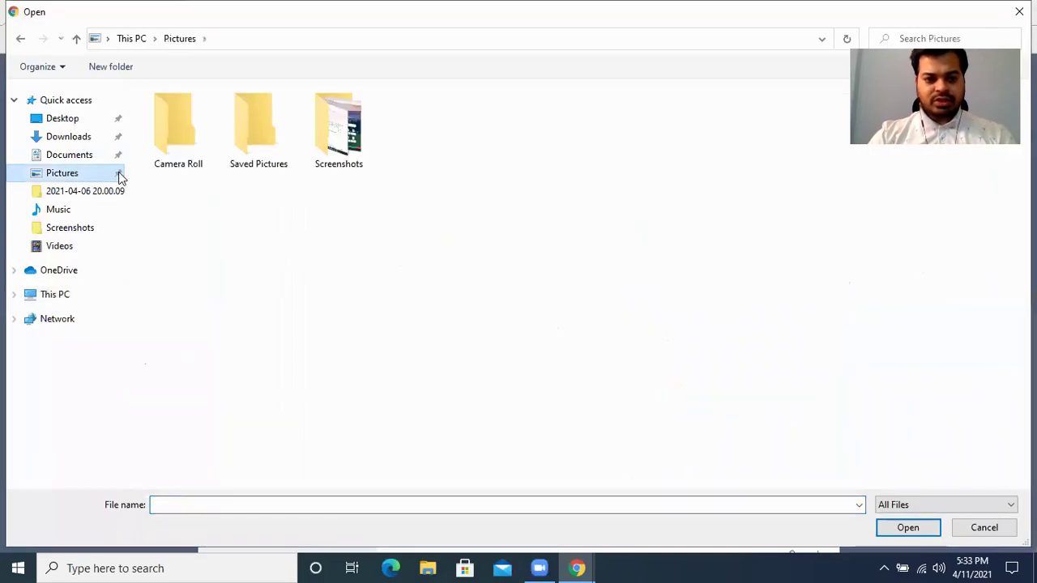
pyautogui.doubleClick(318, 149)
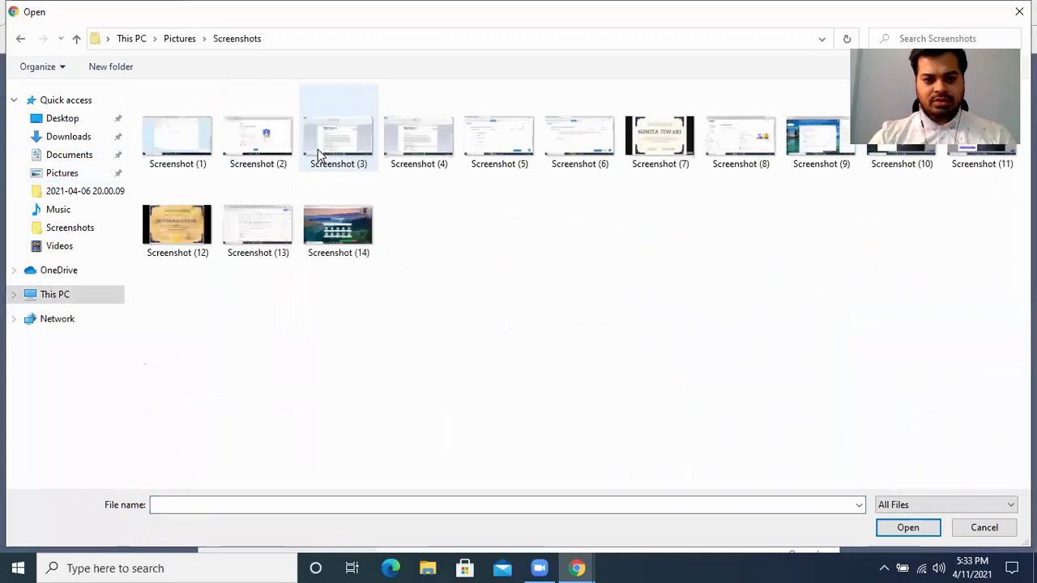
pyautogui.doubleClick(347, 235)
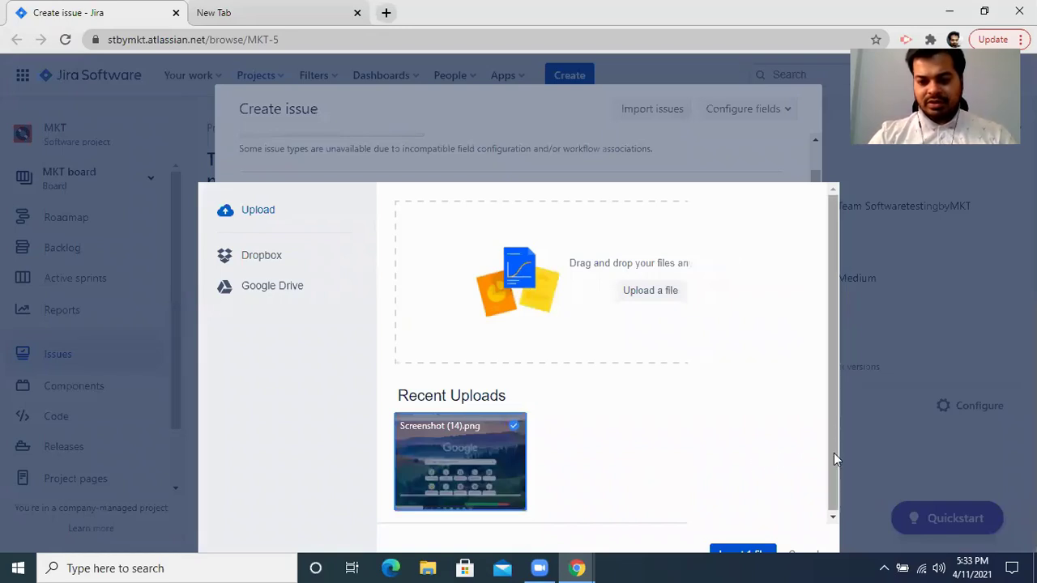
pyautogui.click(740, 552)
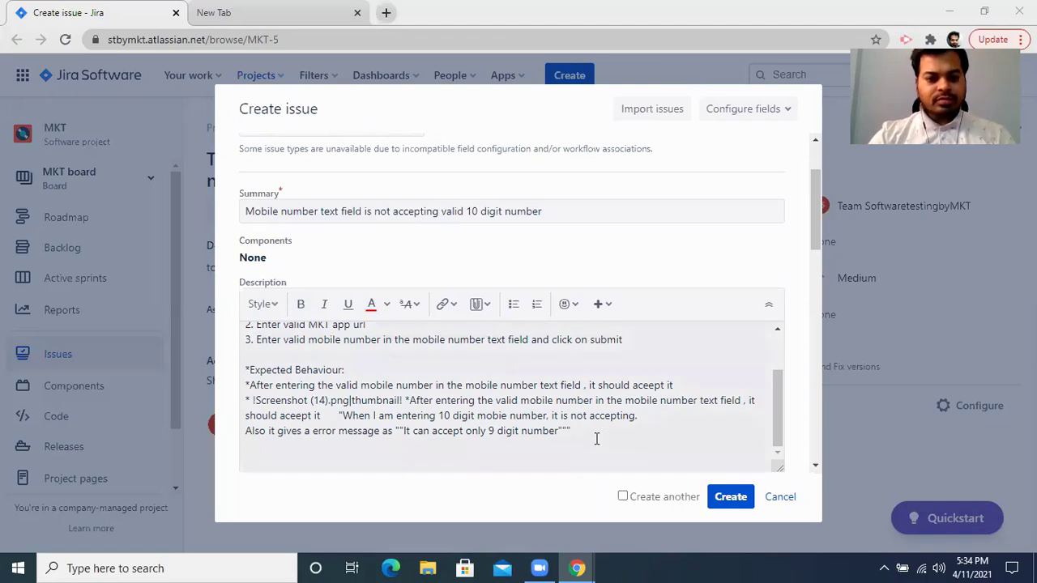
# Leave the Reporter field unchanged and set the bug's Priority to Highest.
pyautogui.scroll(-5, 596, 438)
pyautogui.scroll(2, 596, 439)
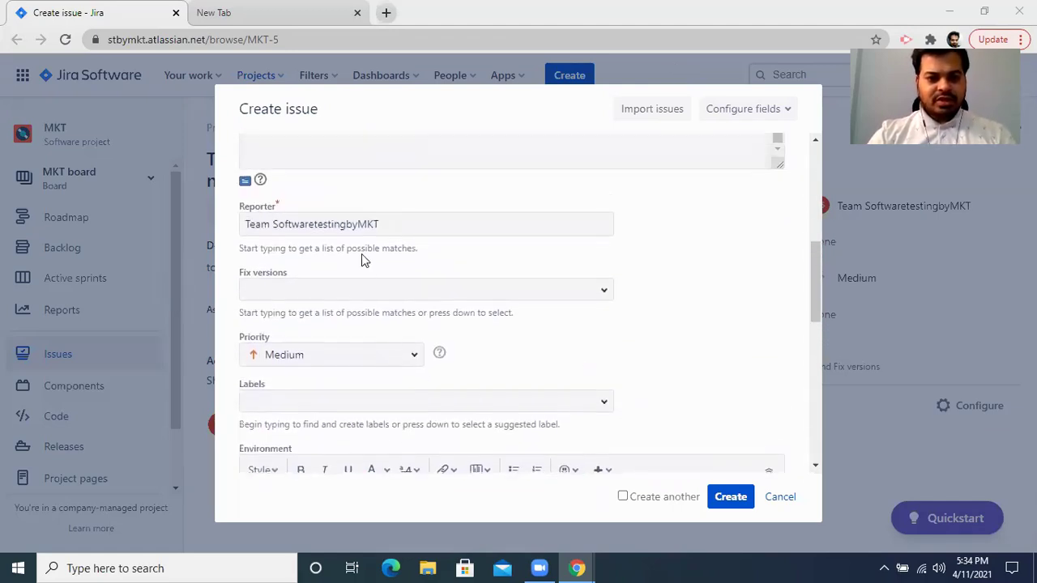
pyautogui.click(405, 230)
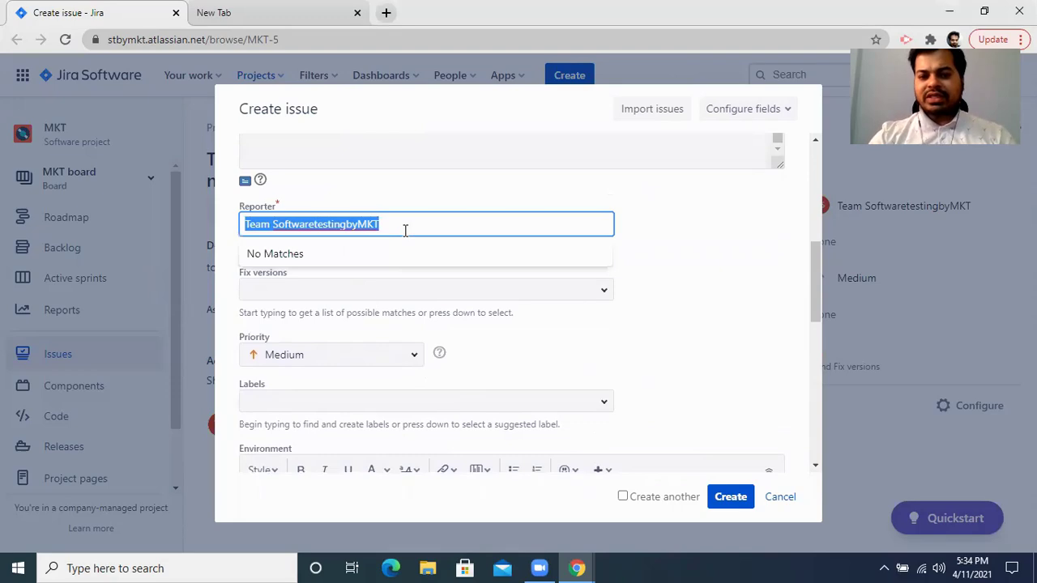
pyautogui.click(681, 292)
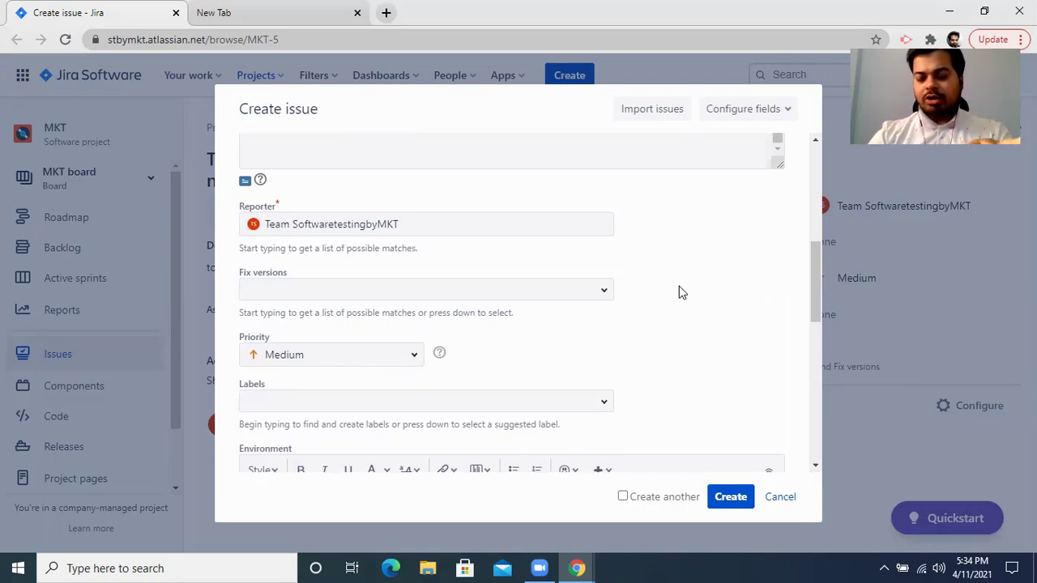
pyautogui.click(430, 226)
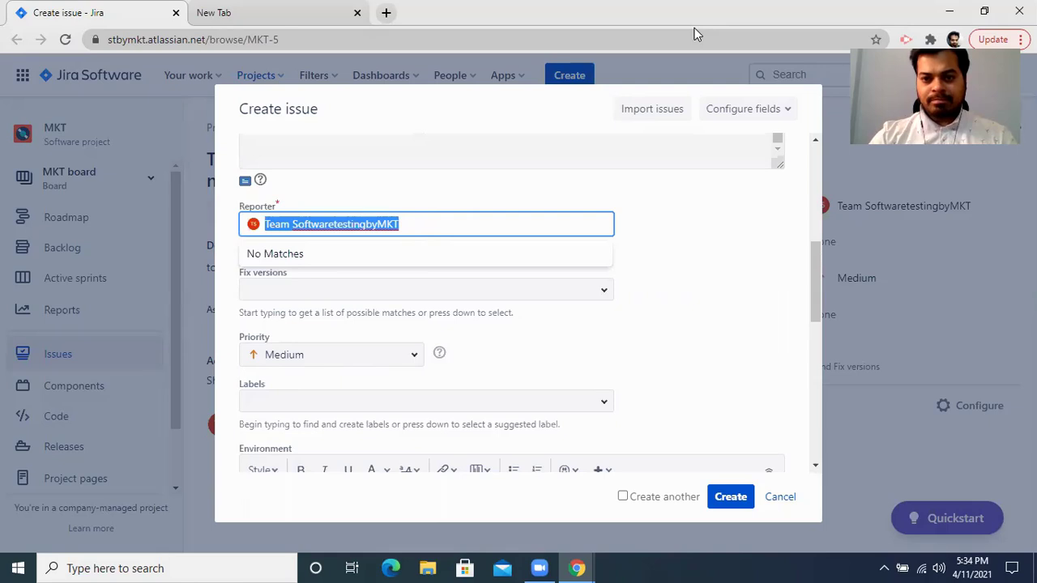
pyautogui.click(418, 360)
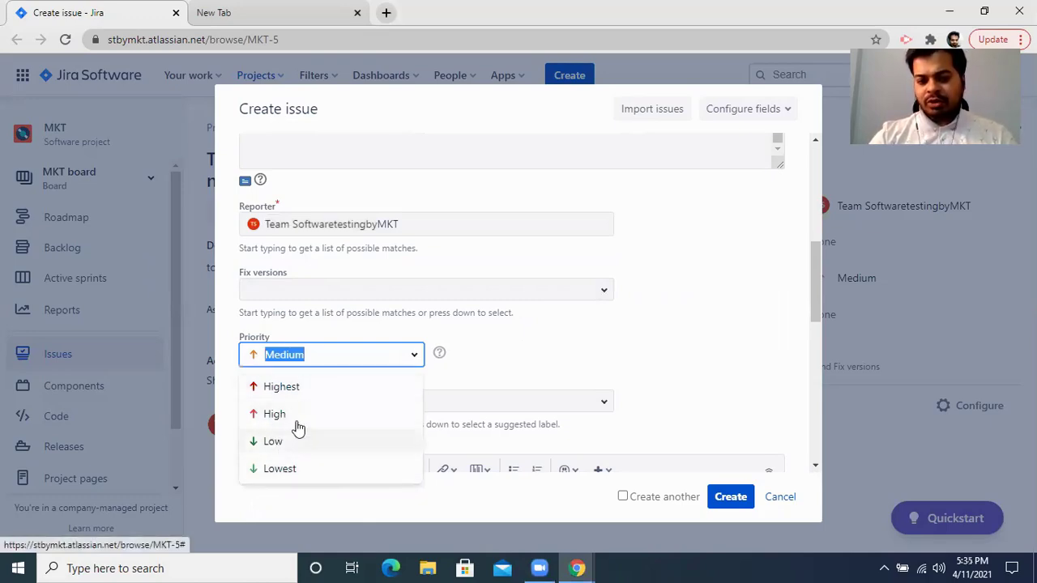
pyautogui.click(282, 387)
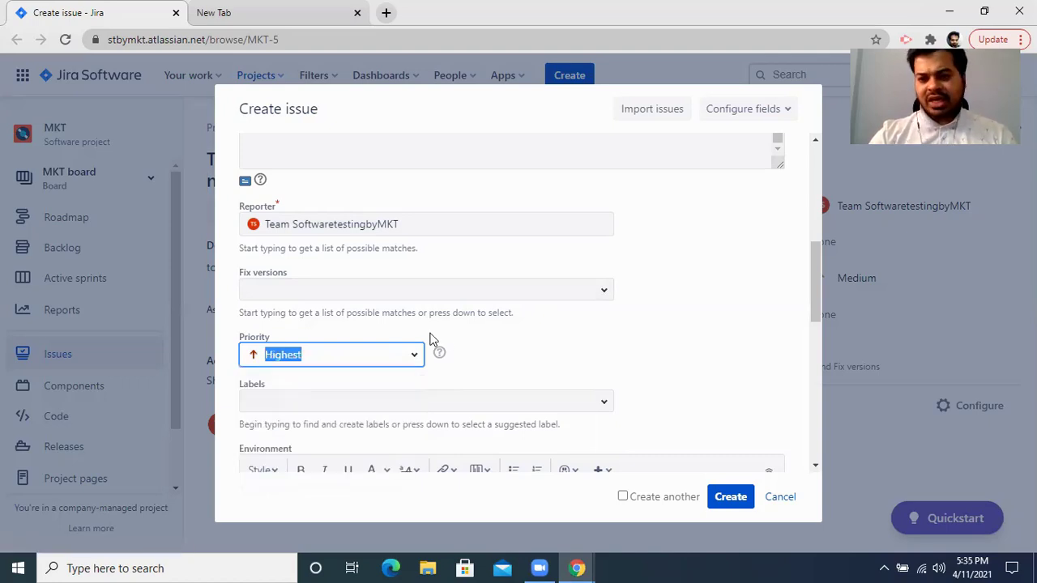
pyautogui.scroll(-1, 498, 333)
pyautogui.scroll(-1, 498, 333)
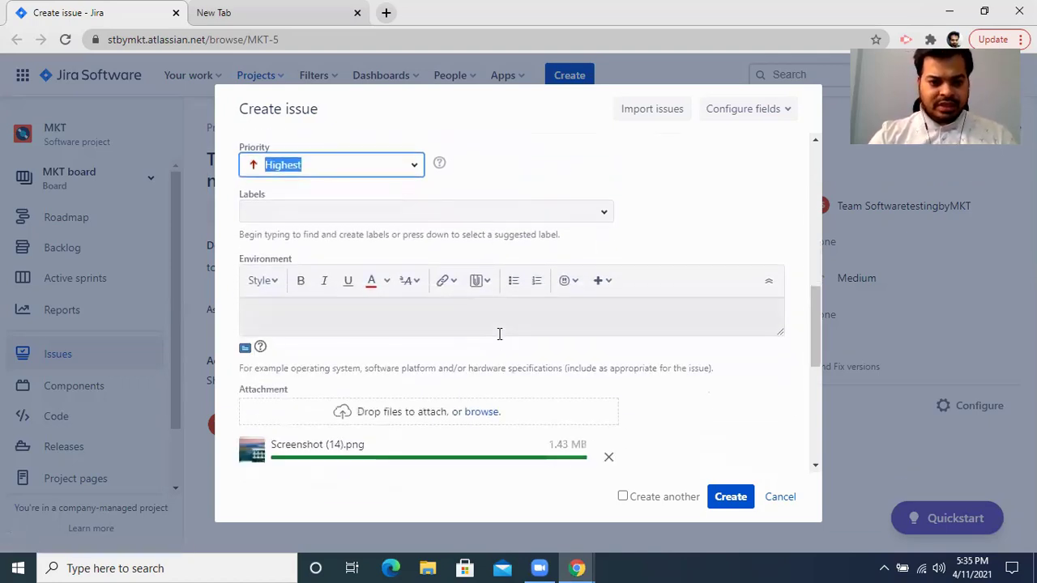
# Enter 'QA' in the Environment field.
pyautogui.click(435, 323)
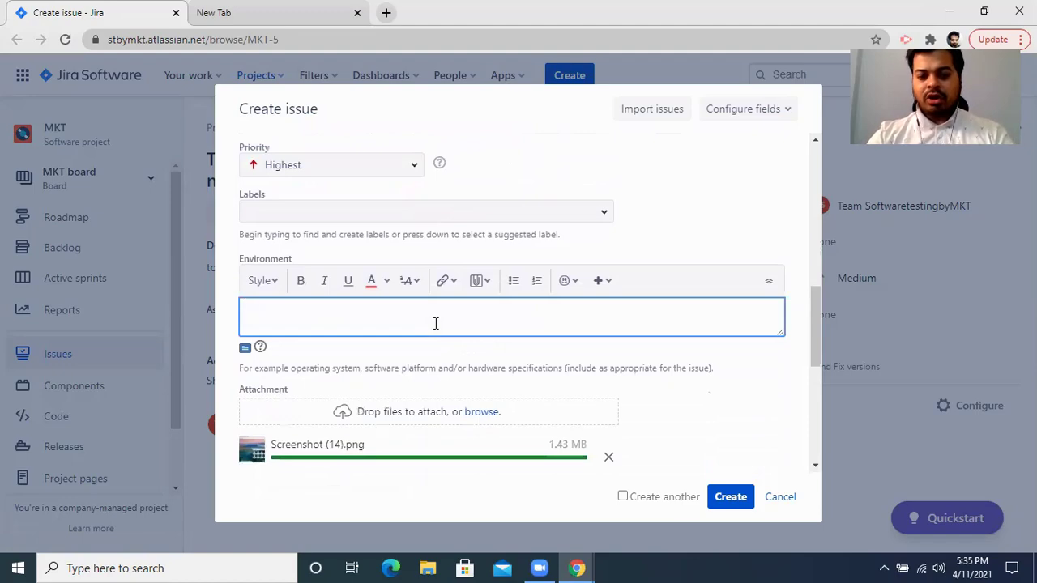
pyautogui.write('QA')
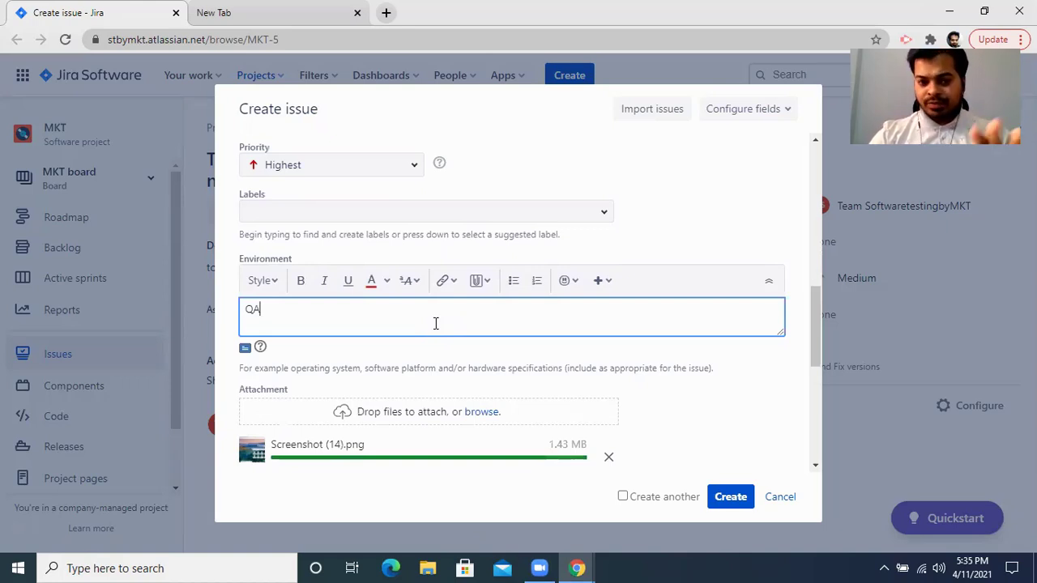
pyautogui.scroll(-1, 435, 323)
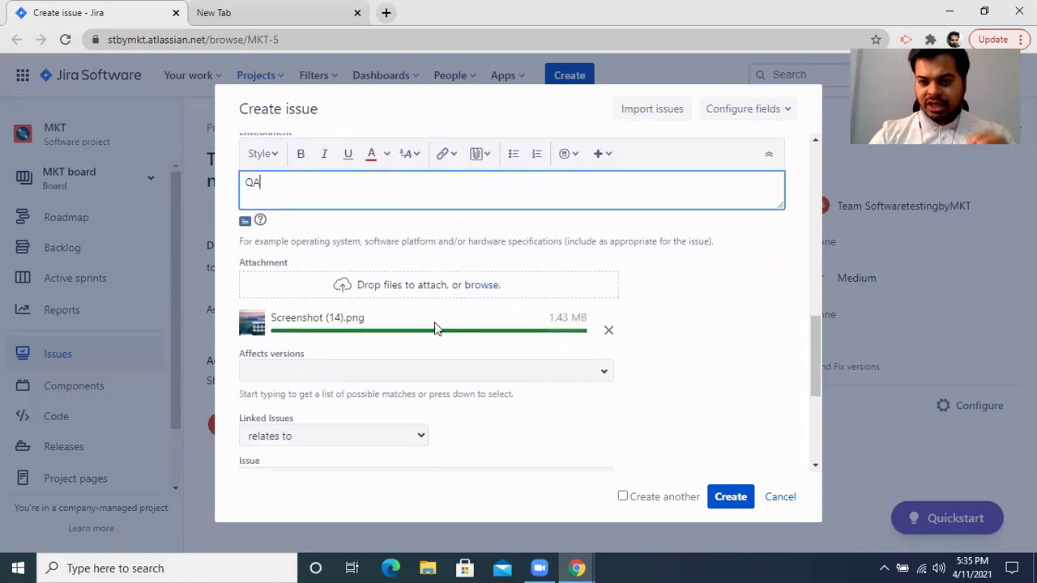
pyautogui.scroll(-1, 435, 327)
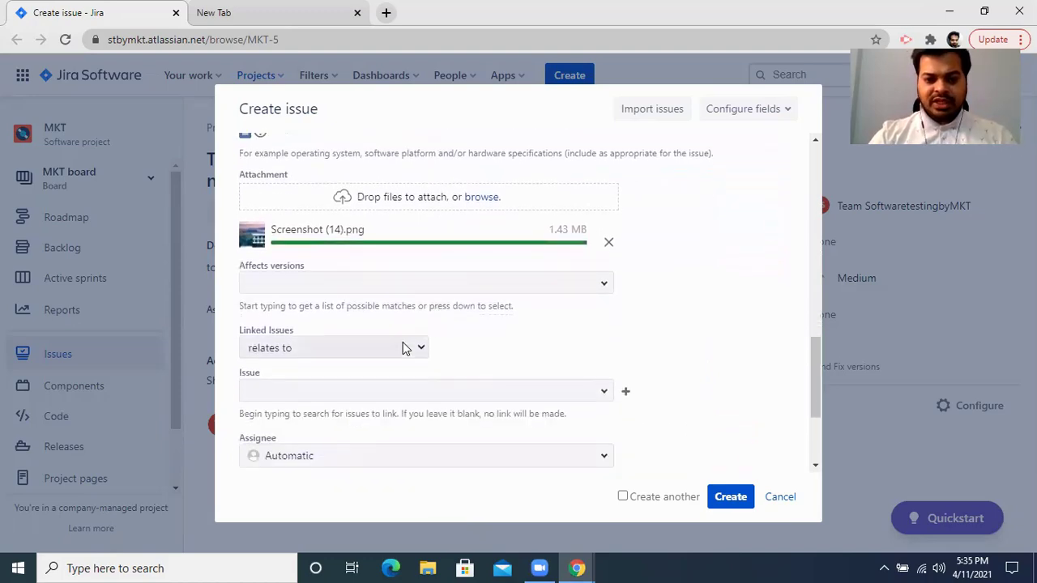
# Add a 'relates to' link from the bug to issue MKT-5.
pyautogui.click(603, 396)
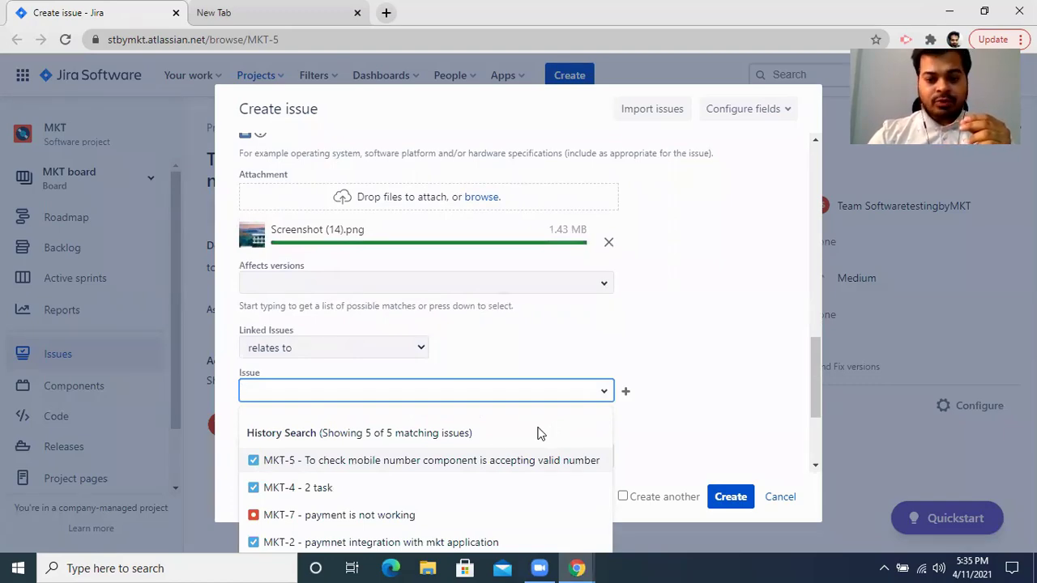
pyautogui.click(488, 460)
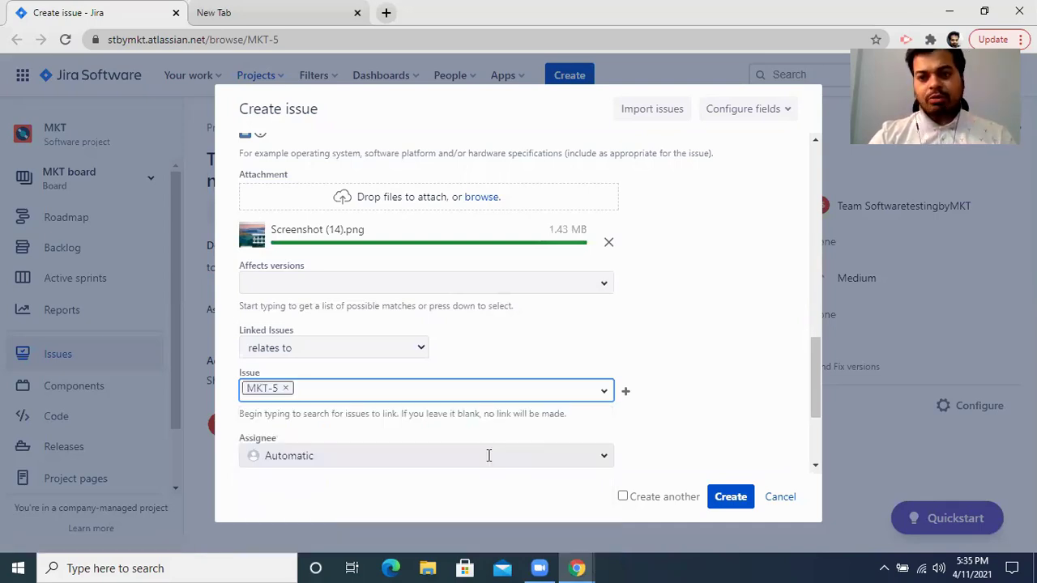
pyautogui.scroll(-1, 488, 455)
pyautogui.scroll(-2, 489, 456)
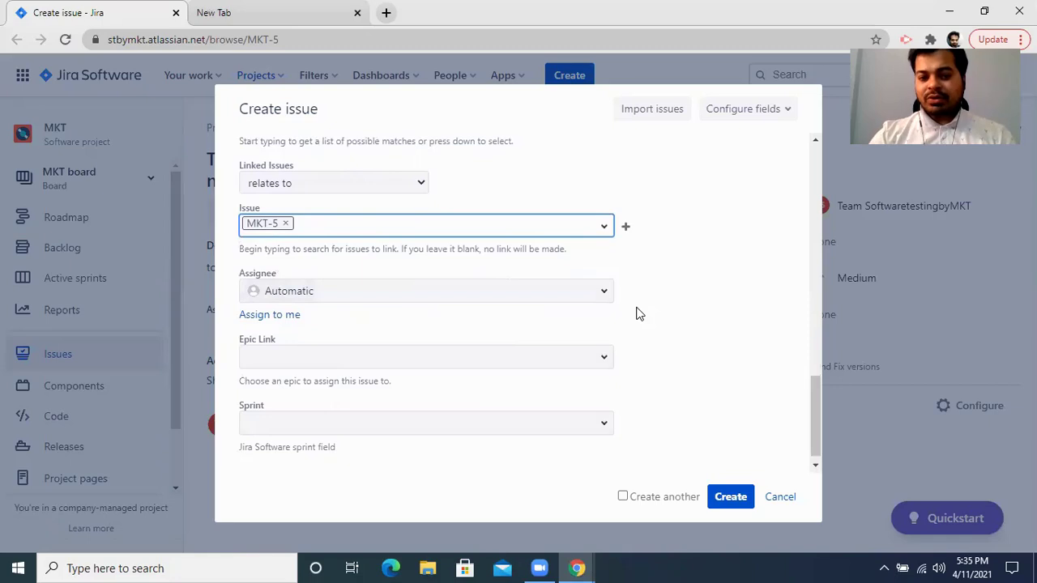
# Check the Sprint dropdown, find no sprints, and leave it empty.
pyautogui.rightClick(459, 291)
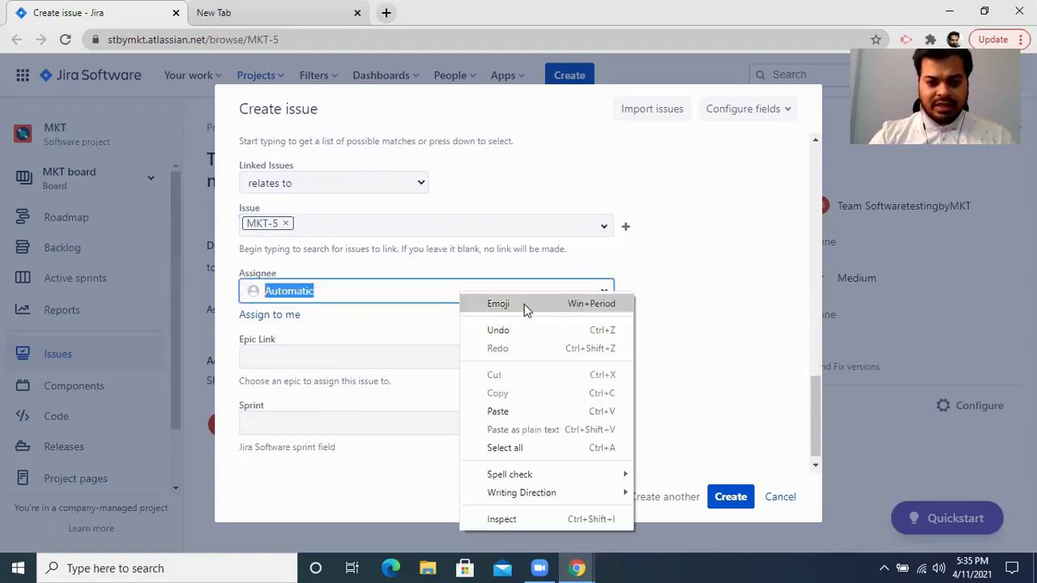
pyautogui.click(727, 331)
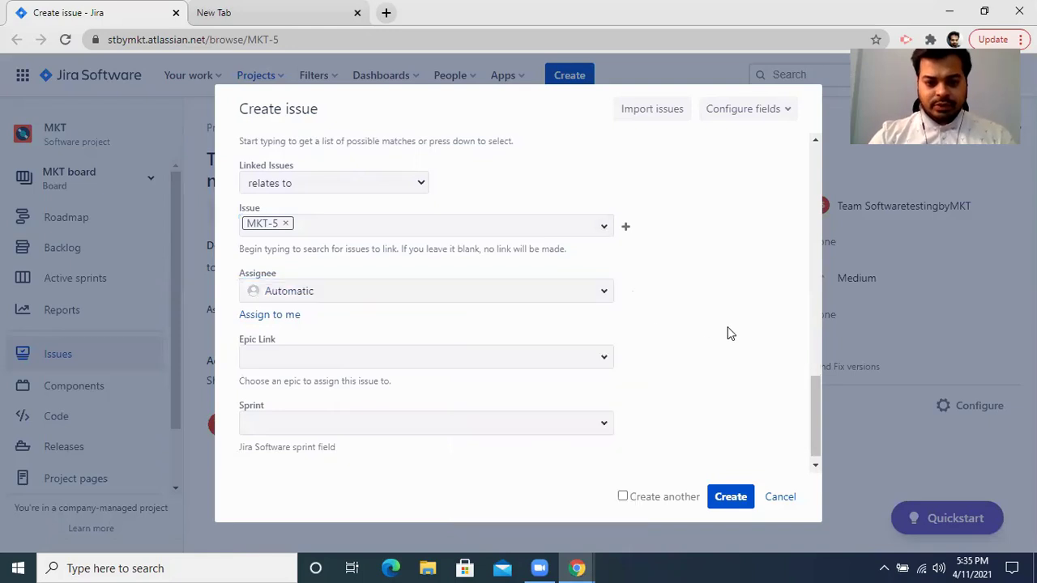
pyautogui.click(601, 425)
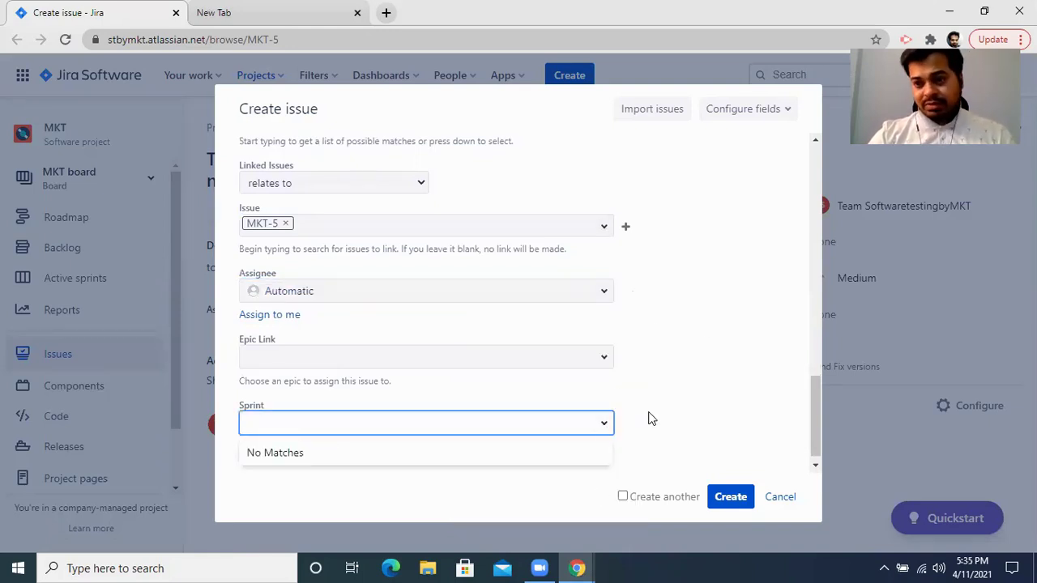
pyautogui.click(679, 408)
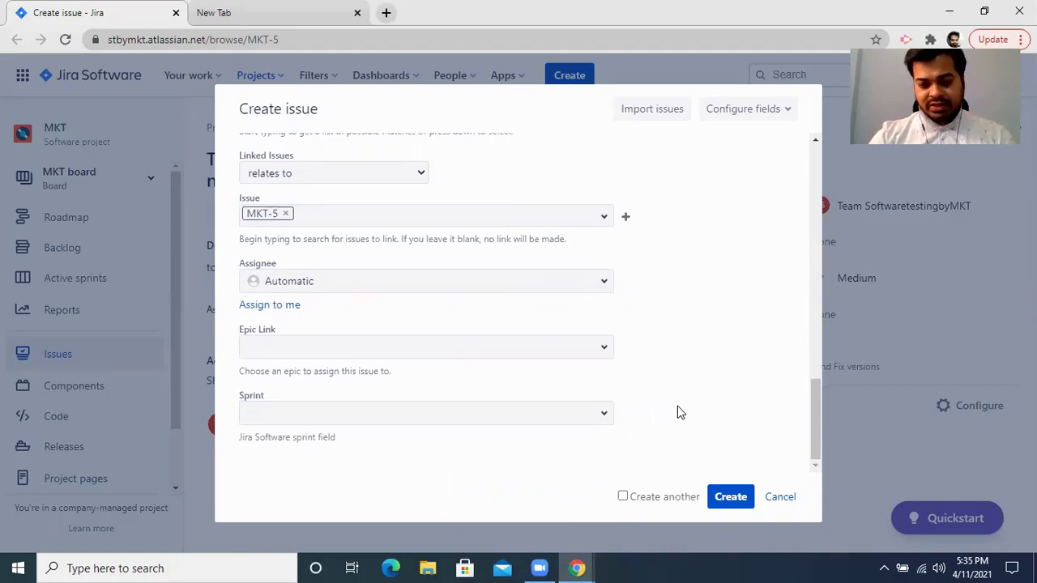
# Submit the bug and open the resulting MKT-9 issue page in a new tab.
pyautogui.click(731, 497)
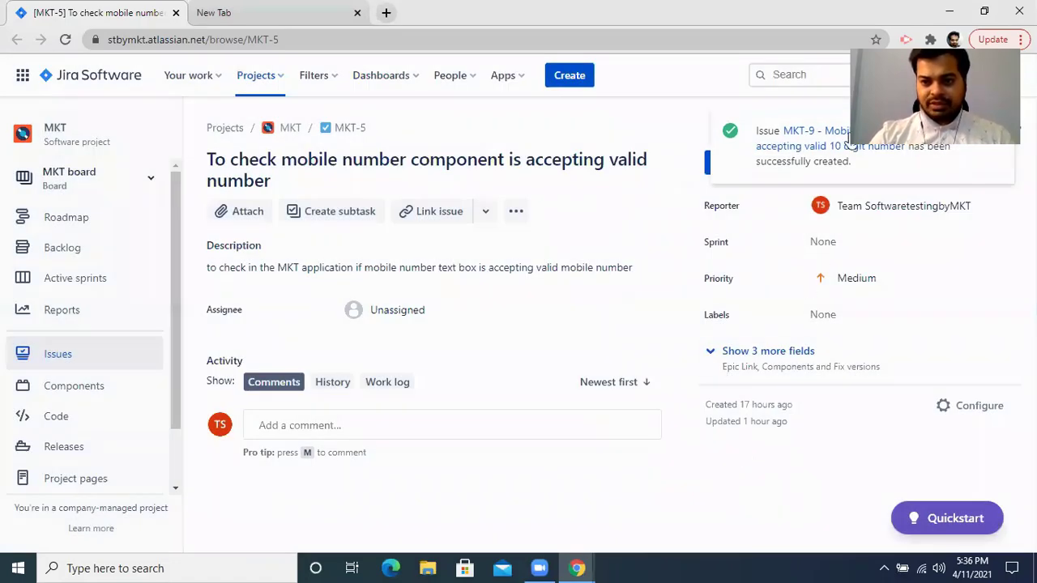
pyautogui.rightClick(864, 140)
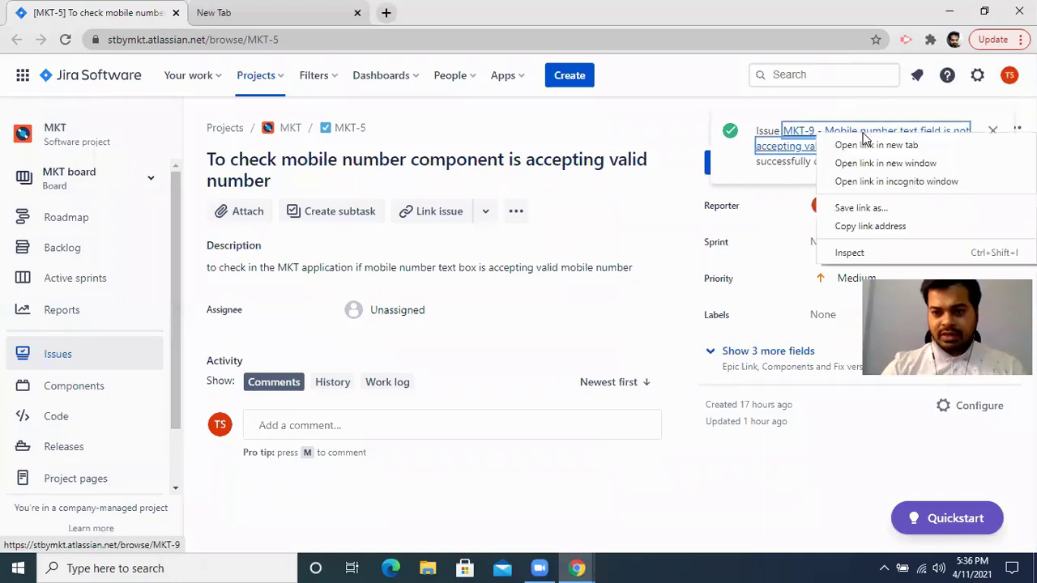
pyautogui.click(880, 143)
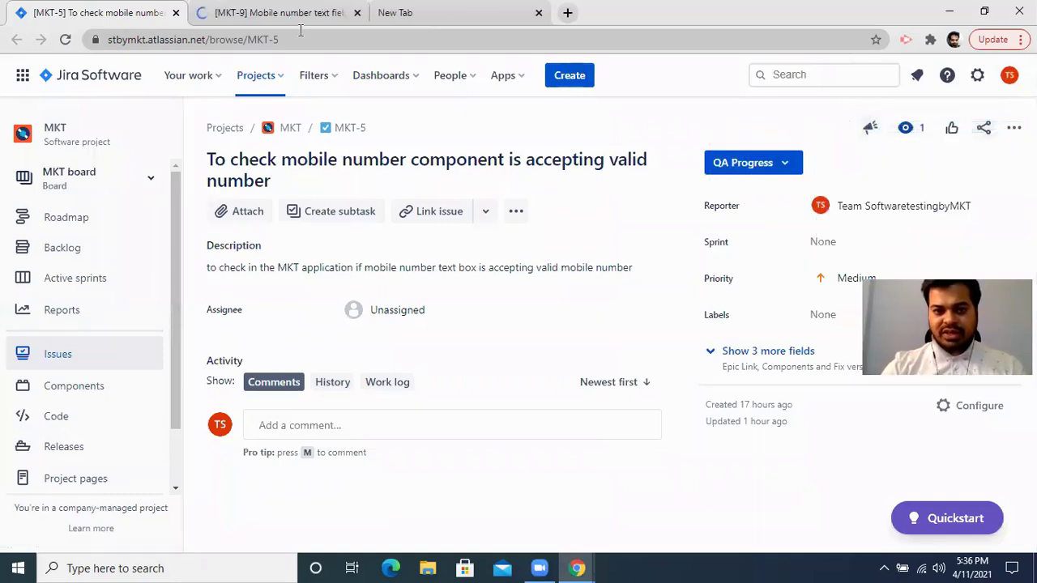
pyautogui.click(263, 15)
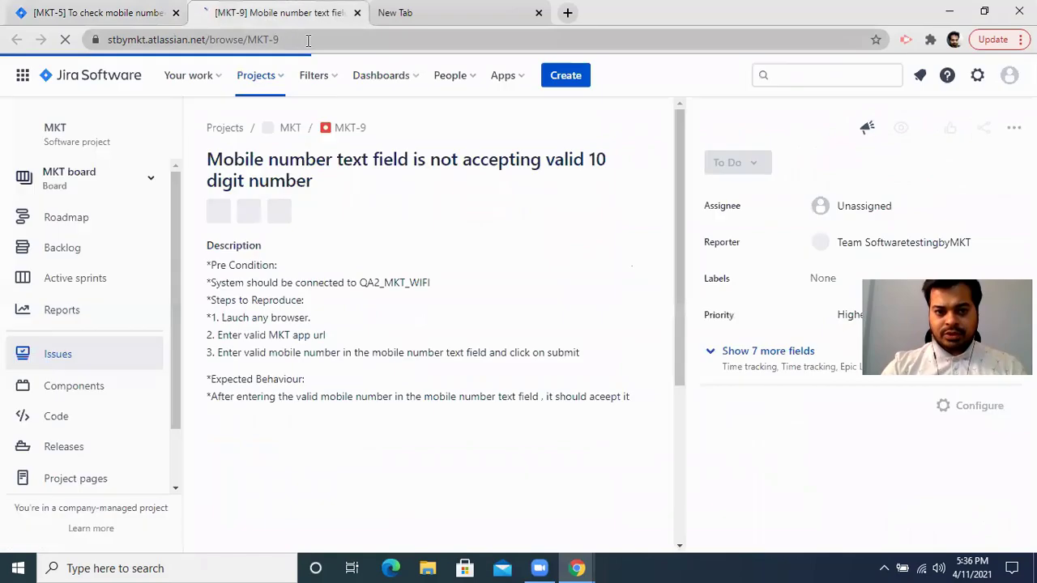
pyautogui.moveTo(309, 40); pyautogui.dragTo(250, 47)
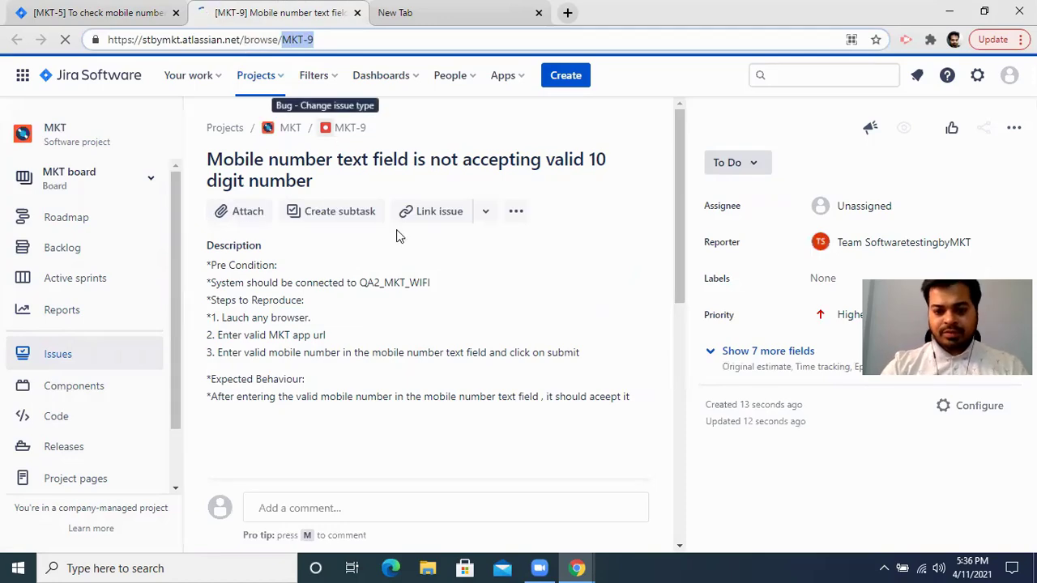
pyautogui.click(580, 567)
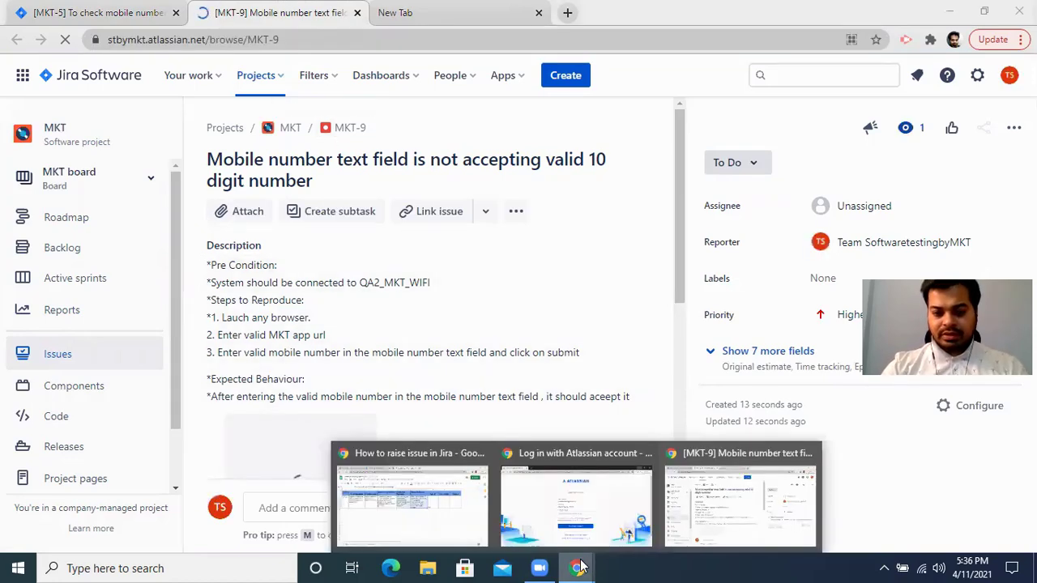
# Enter MKT-9 in Bug-Id cell I2 of the sheet, then go back to the Jira backlog.
pyautogui.click(444, 506)
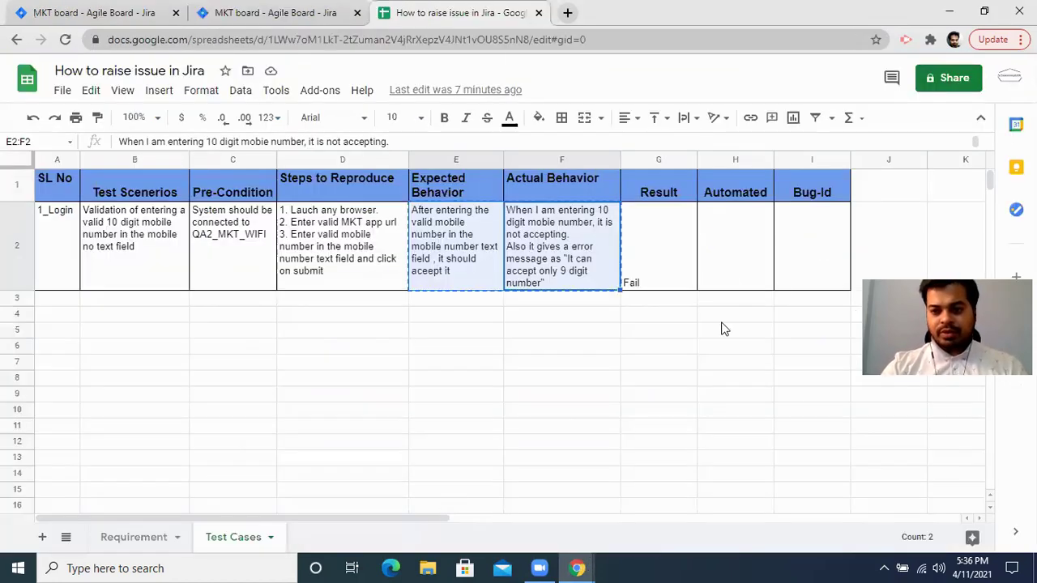
pyautogui.click(808, 265)
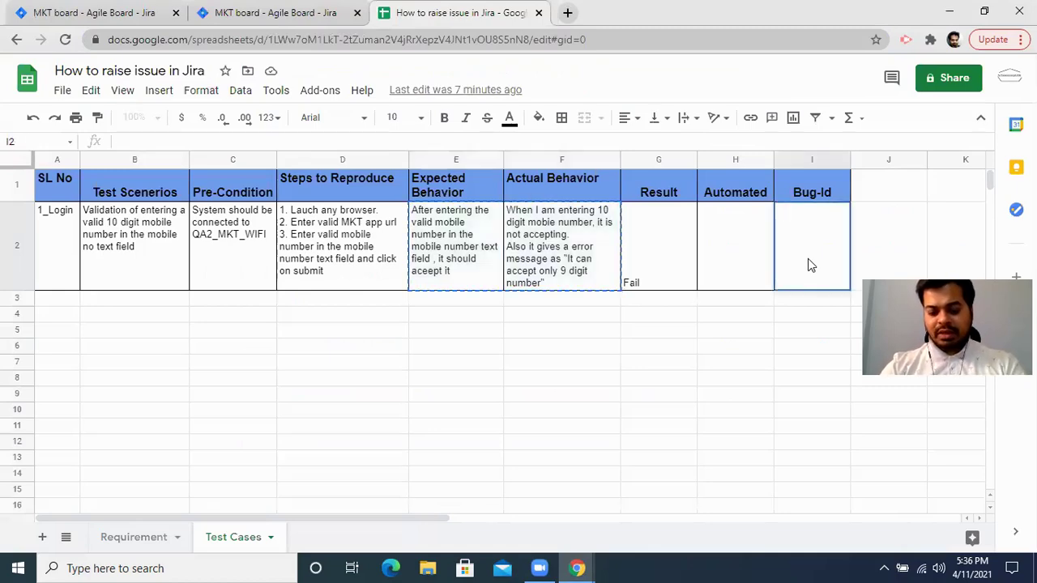
pyautogui.write('MKT-9')
pyautogui.click(758, 336)
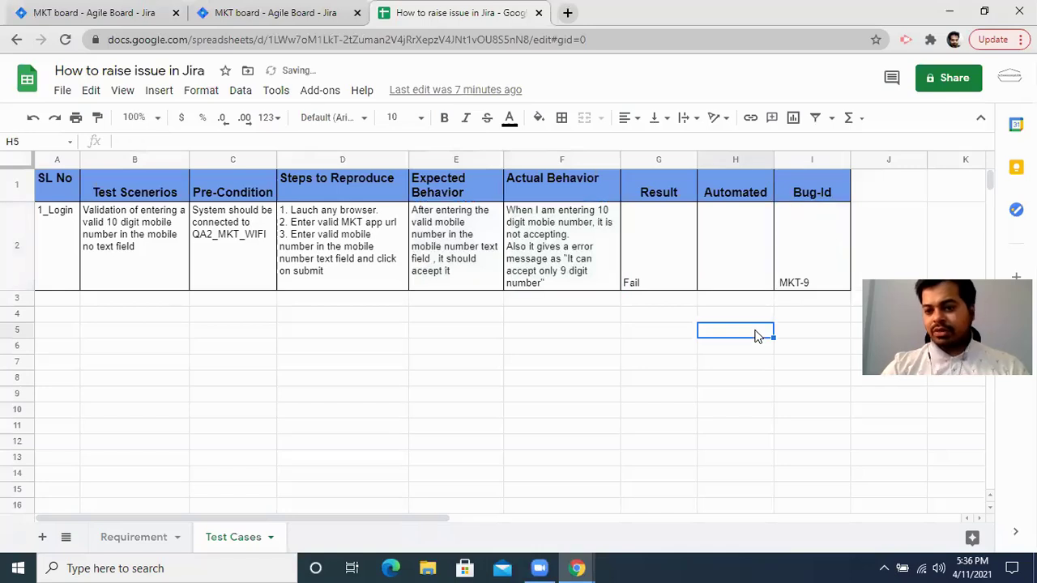
pyautogui.click(800, 258)
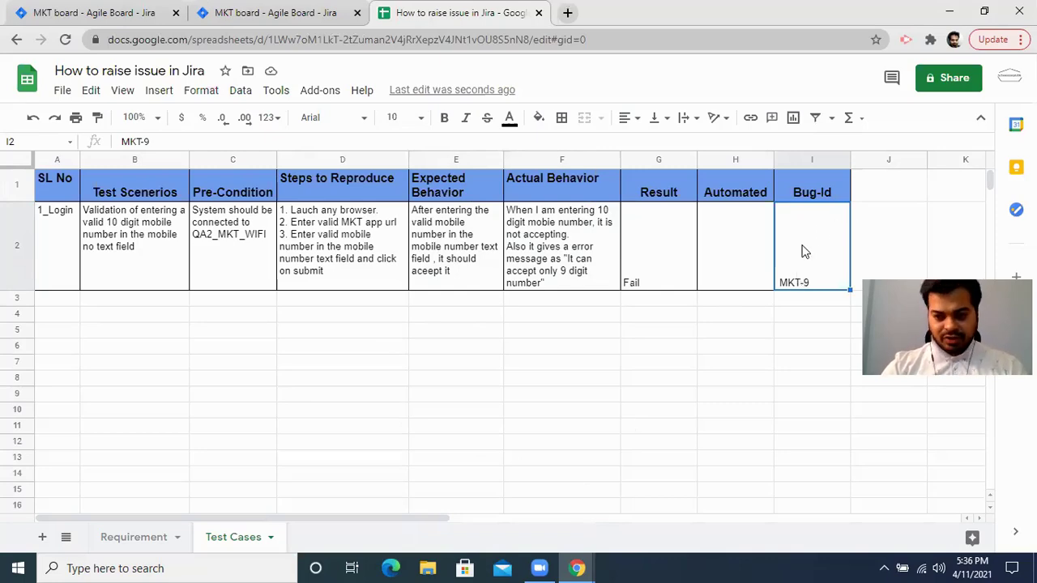
pyautogui.click(298, 11)
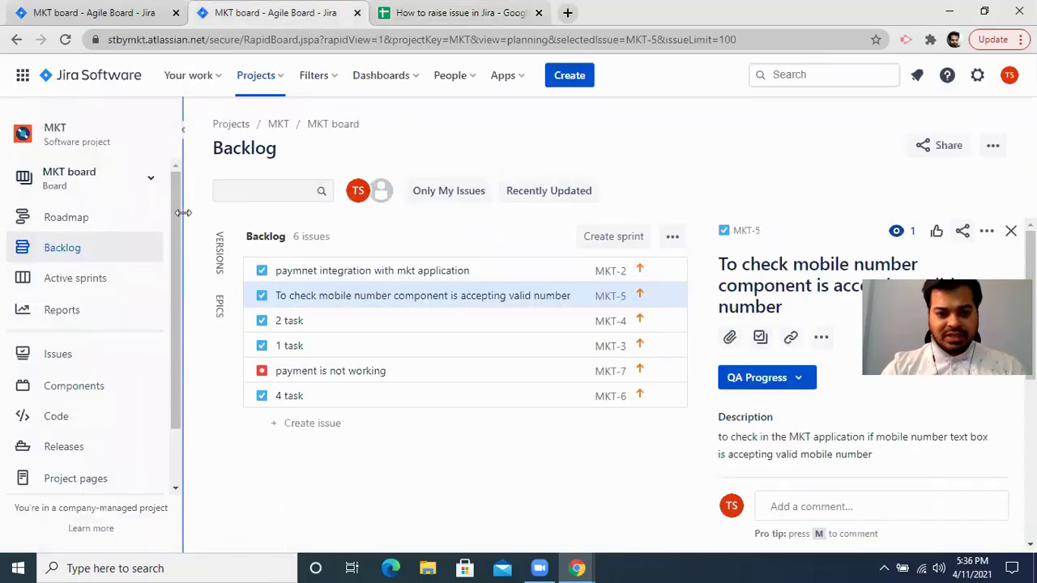
# Open MKT-5's issue page from the backlog detail panel to see the MKT-9 link.
pyautogui.click(746, 232)
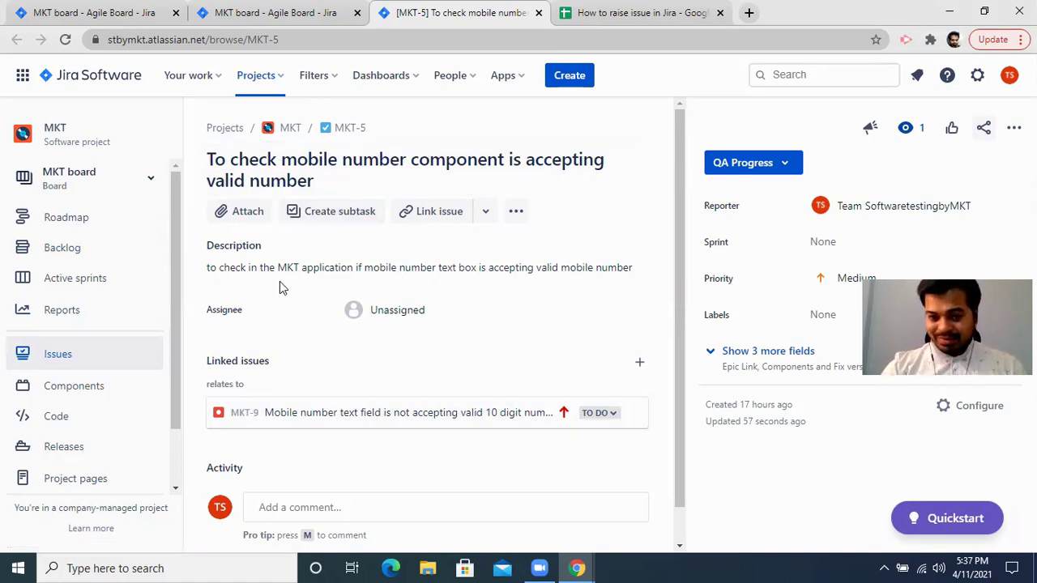
pyautogui.click(600, 413)
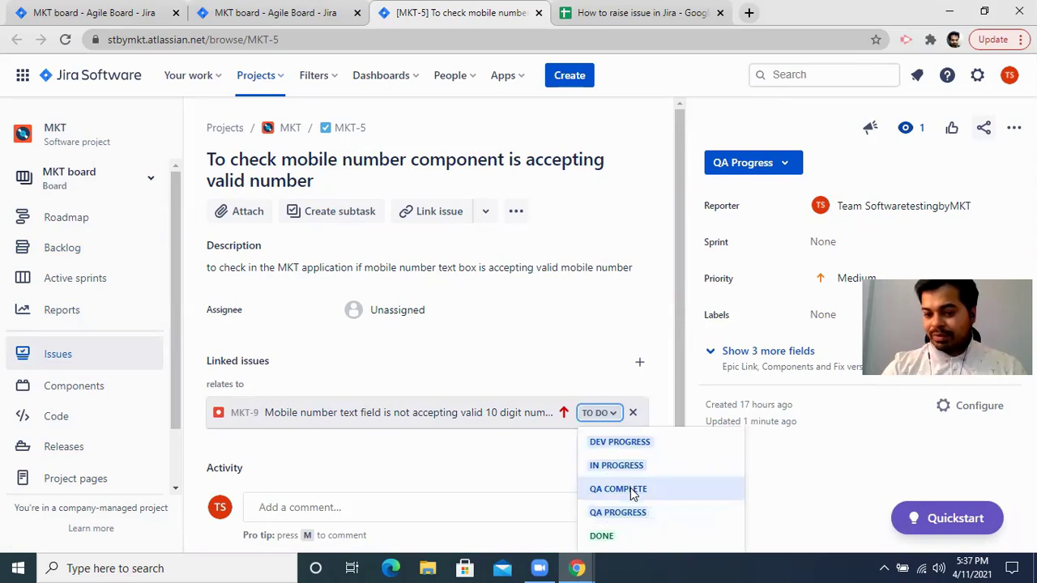
pyautogui.click(514, 489)
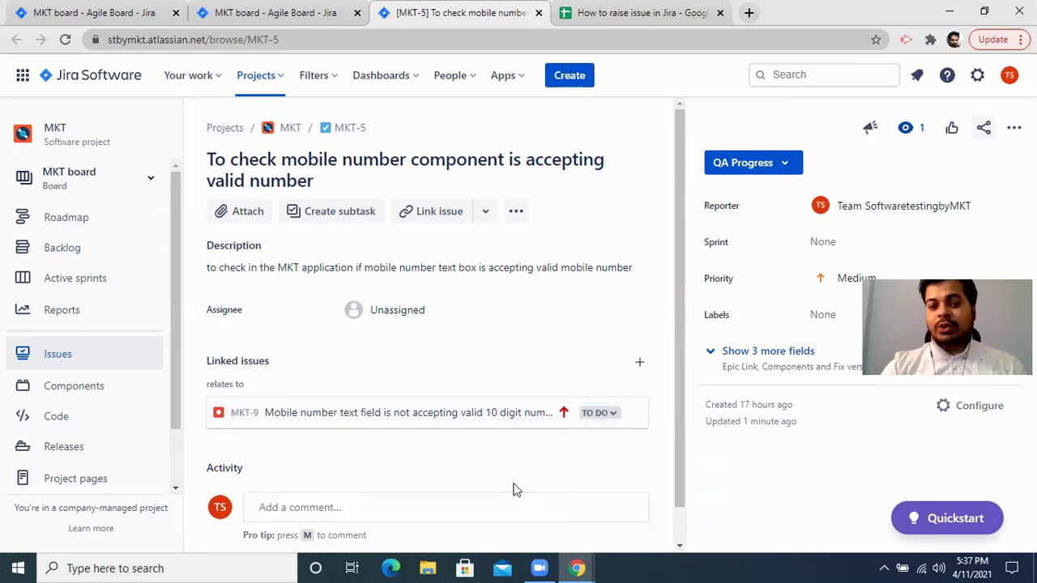
pyautogui.click(736, 163)
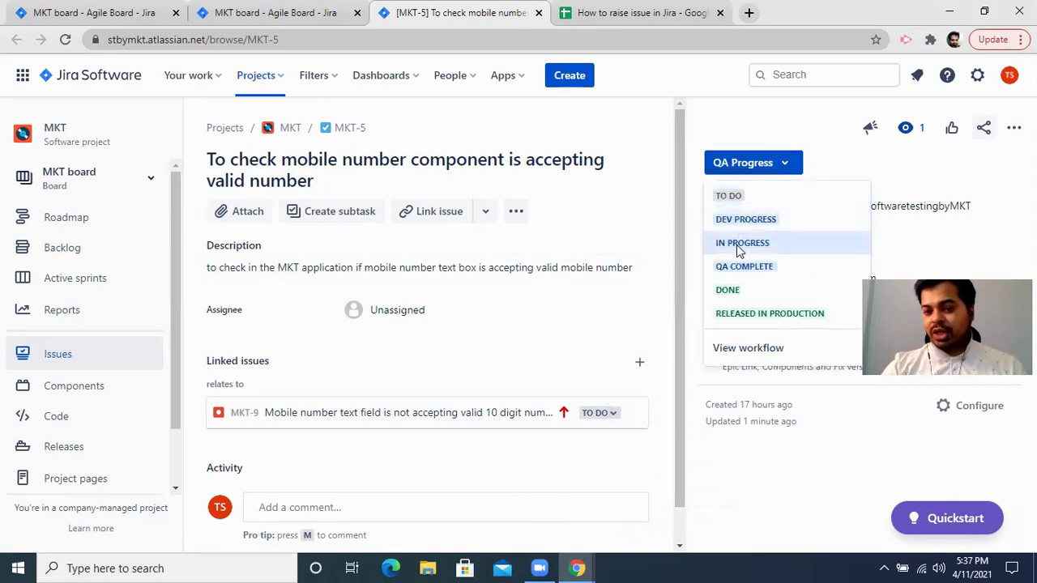
pyautogui.click(726, 448)
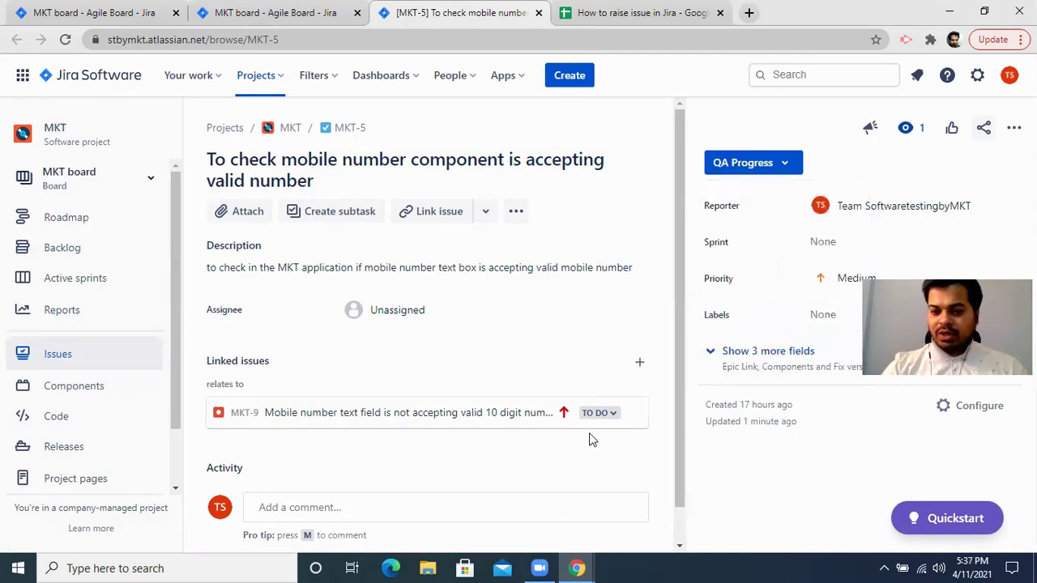
pyautogui.scroll(-1, 589, 440)
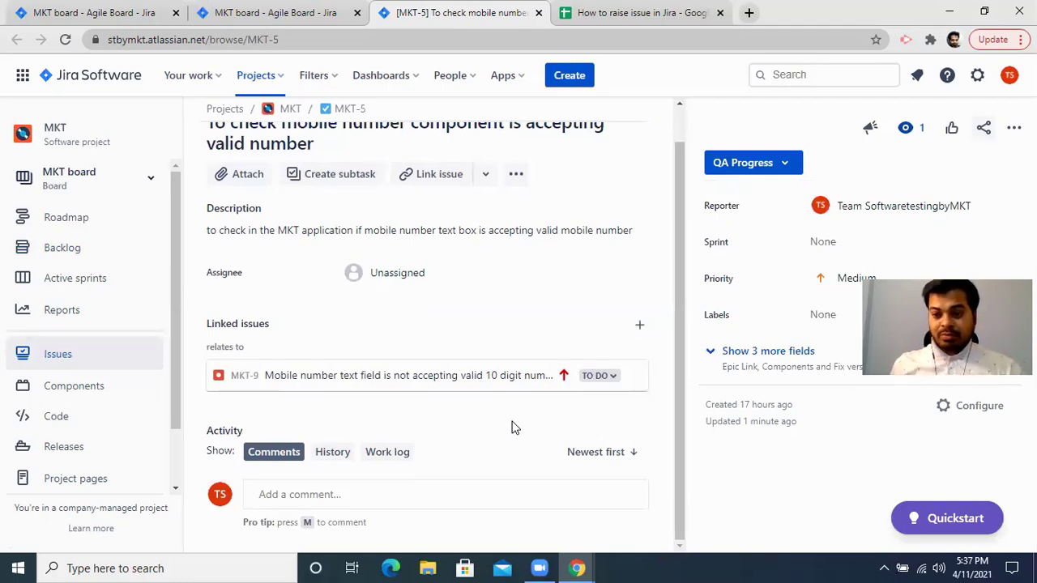
pyautogui.scroll(1, 512, 428)
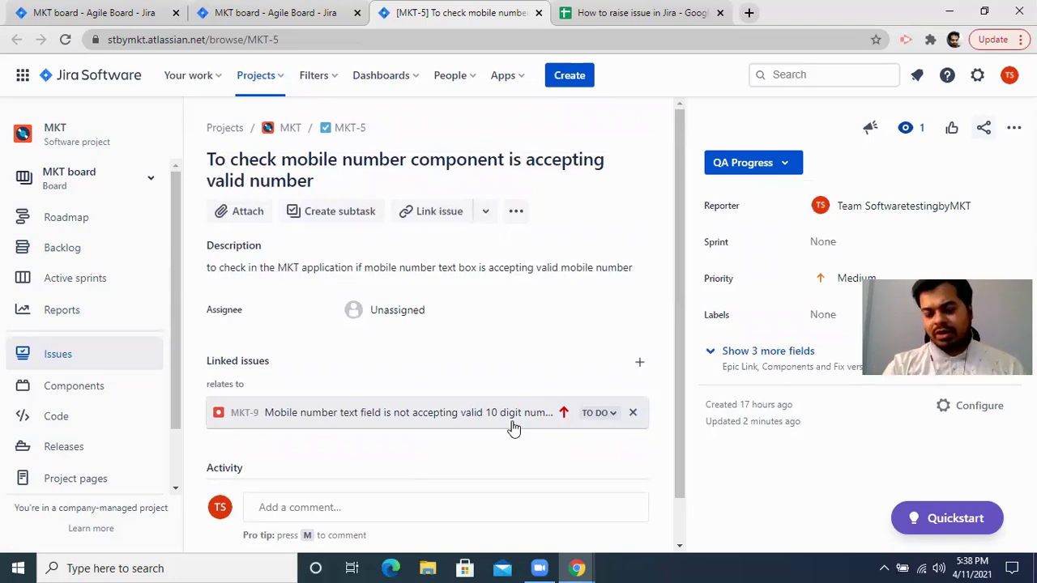
# Reload MKT-5's issue page and check its QA Progress status options without changing anything.
pyautogui.click(387, 41)
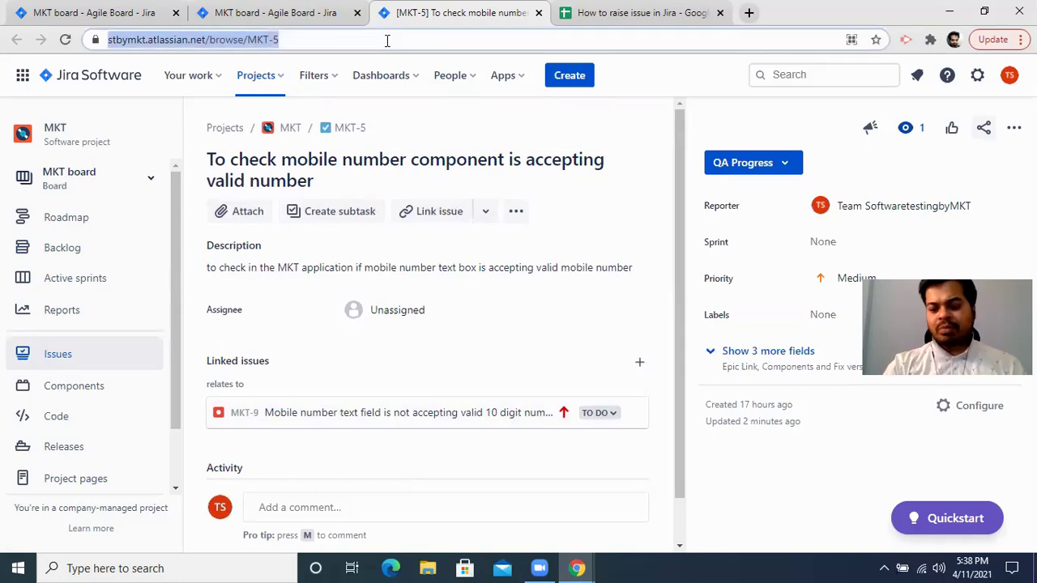
pyautogui.press('Return')
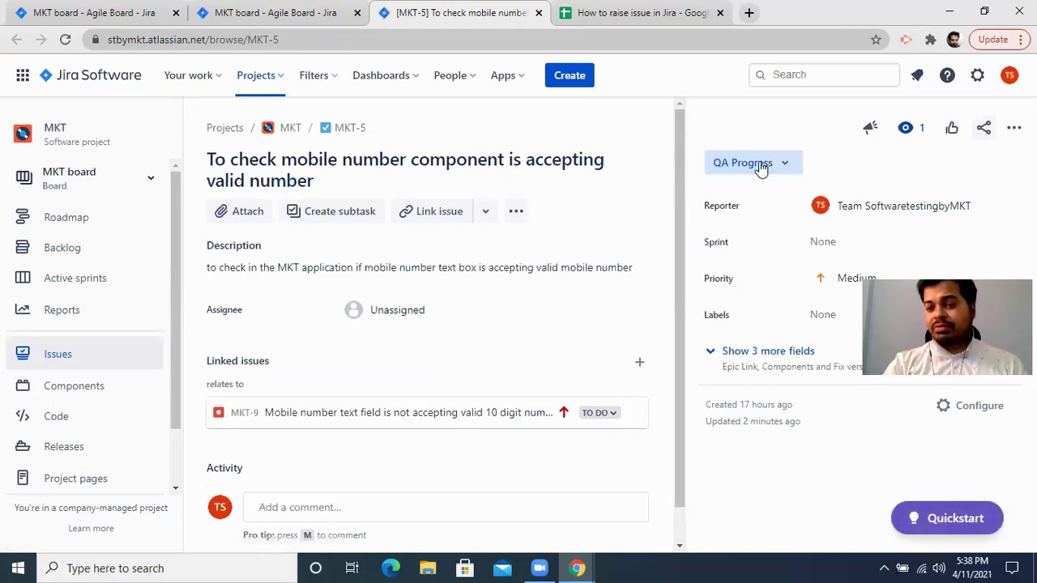
pyautogui.click(760, 165)
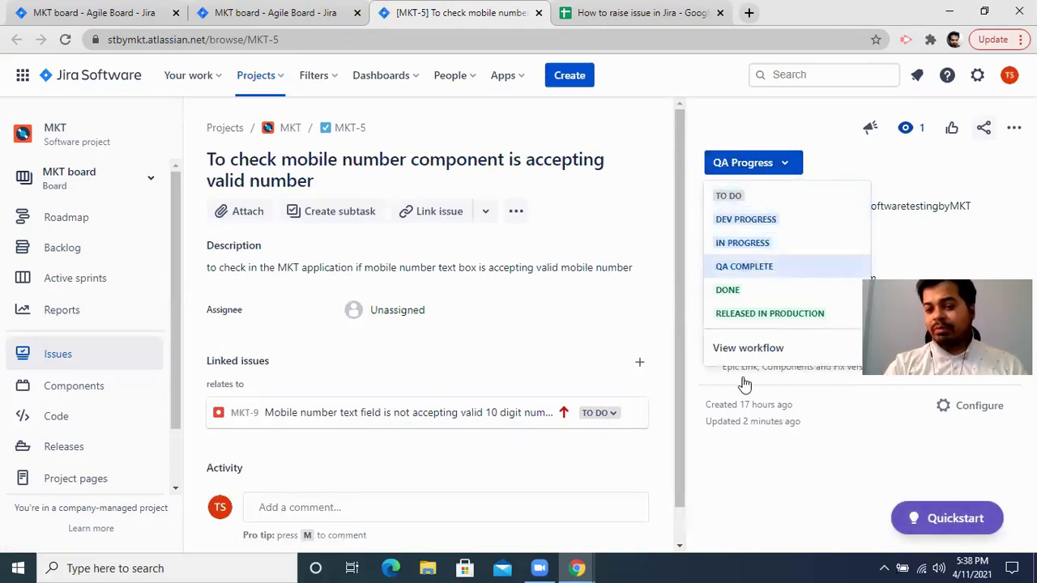
pyautogui.click(747, 480)
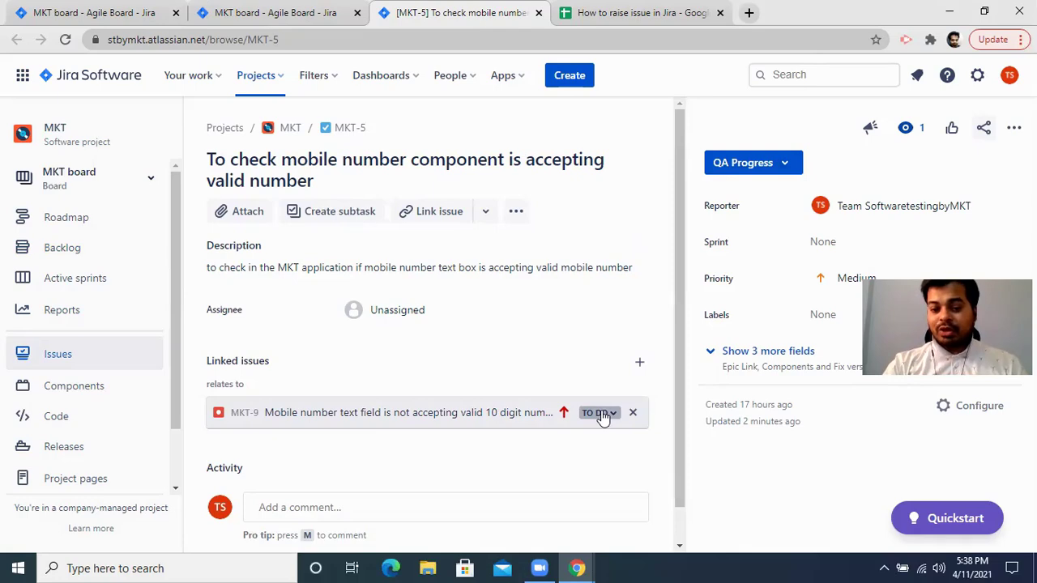
# Open an empty comment editor under MKT-5's Activity section.
pyautogui.rightClick(602, 416)
pyautogui.click(621, 509)
pyautogui.click(622, 509)
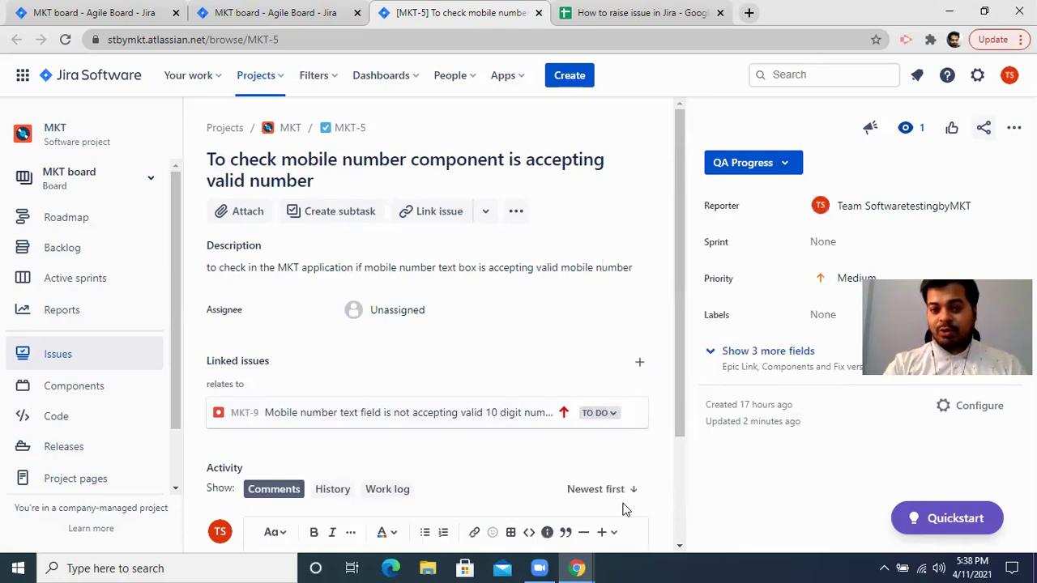